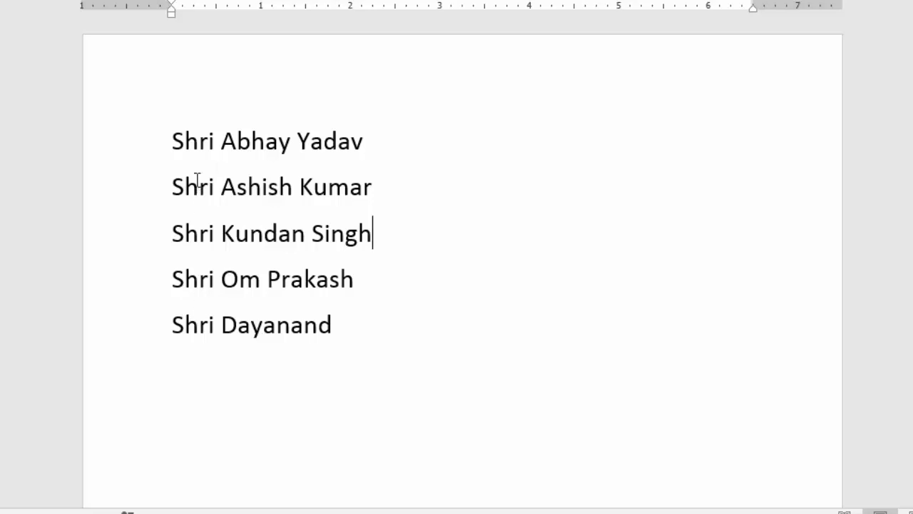
- Column-select the 'Shri' prefix across all five lines and delete it
{"action": "left_click_drag", "start_coordinate": [171, 141], "coordinate": [217, 148]}
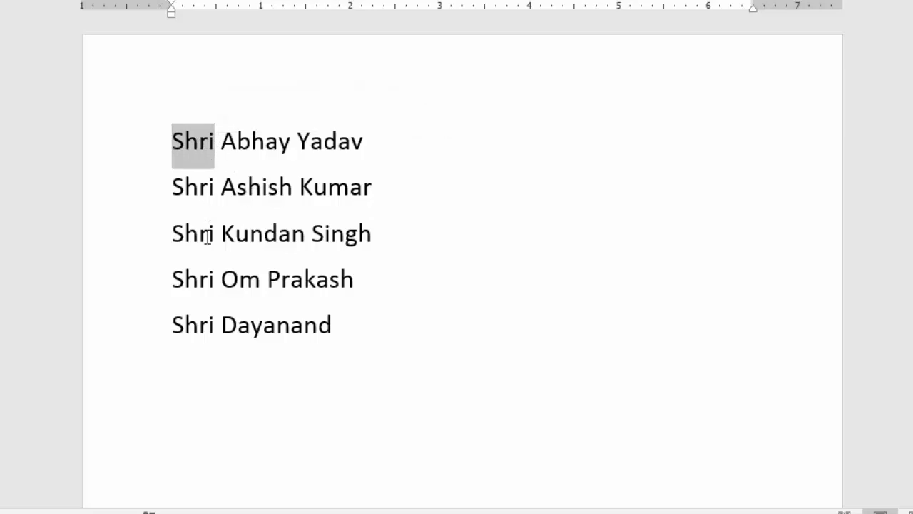
{"action": "left_click", "coordinate": [243, 244]}
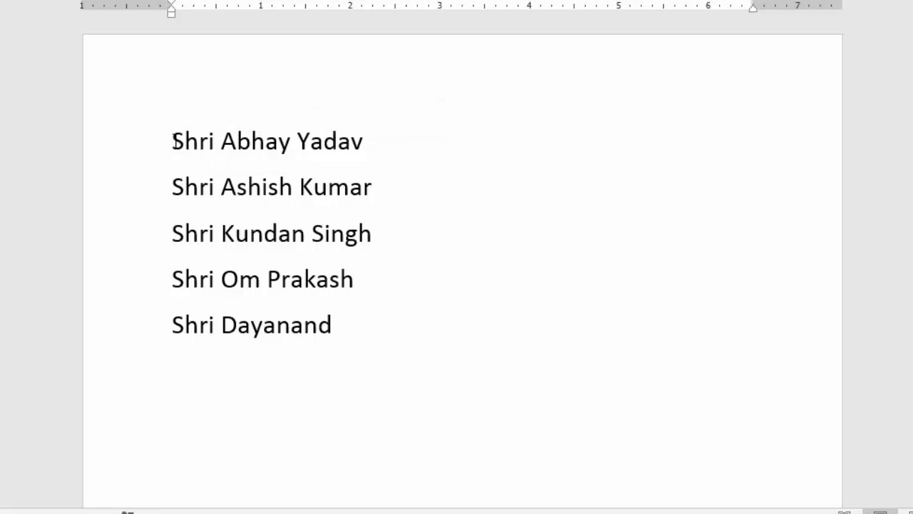
{"action": "mouse_move", "coordinate": [173, 135]}
{"action": "left_mouse_down"}
{"action": "mouse_move", "coordinate": [218, 251]}
{"action": "mouse_move", "coordinate": [220, 325]}
{"action": "left_mouse_up"}
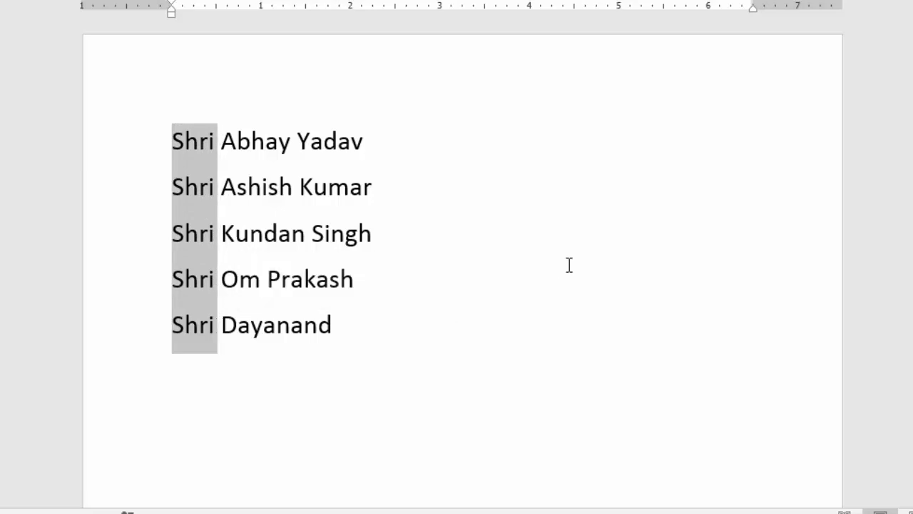
{"action": "key", "text": "Delete"}
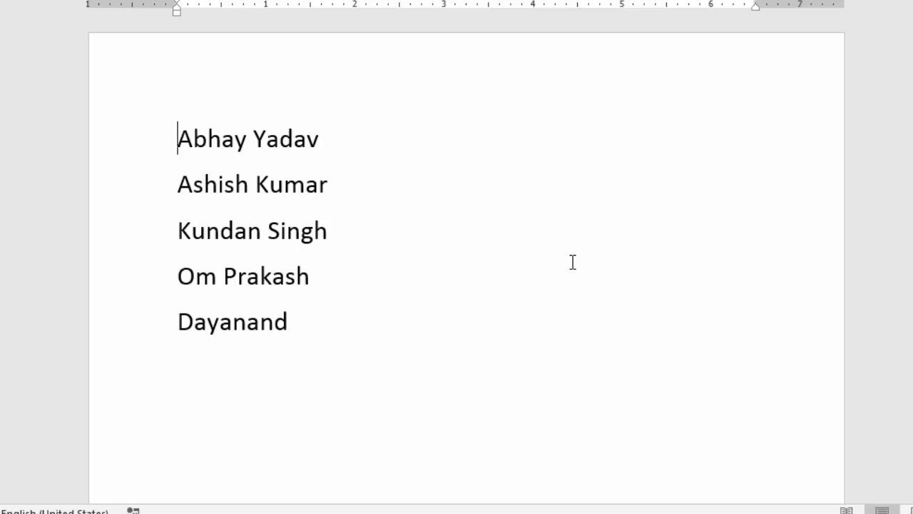
- Scroll to the S.No/Name/Items/Amount table and paste a duplicate with Ctrl+V above it
{"action": "scroll", "coordinate": [571, 251], "scroll_direction": "down", "scroll_amount": 2}
{"action": "scroll", "coordinate": [571, 251], "scroll_direction": "down", "scroll_amount": 2}
{"action": "scroll", "coordinate": [572, 251], "scroll_direction": "down", "scroll_amount": 3}
{"action": "scroll", "coordinate": [572, 251], "scroll_direction": "down", "scroll_amount": 1}
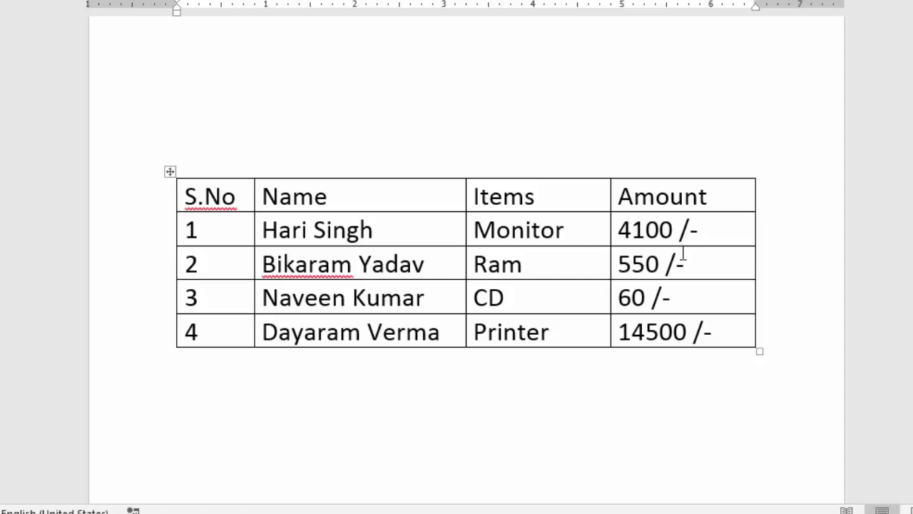
{"action": "scroll", "coordinate": [683, 254], "scroll_direction": "up", "scroll_amount": 2}
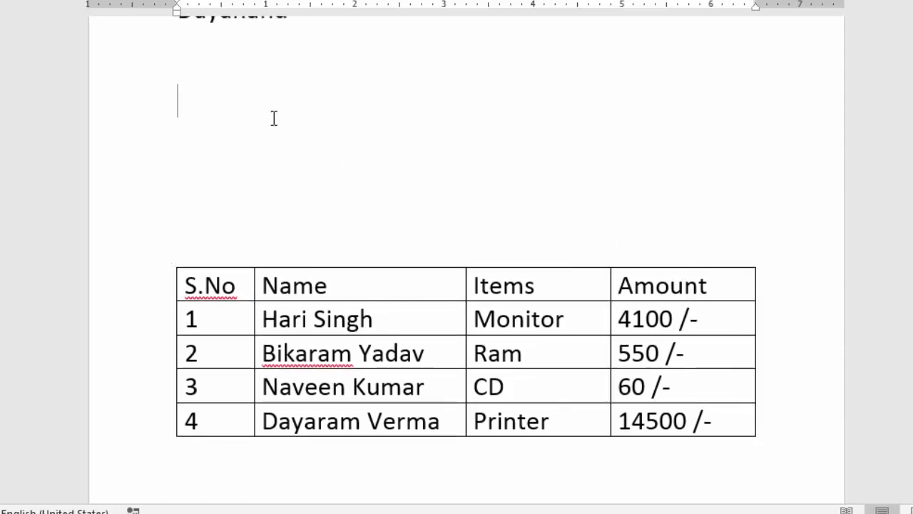
{"action": "key", "text": "ctrl+v"}
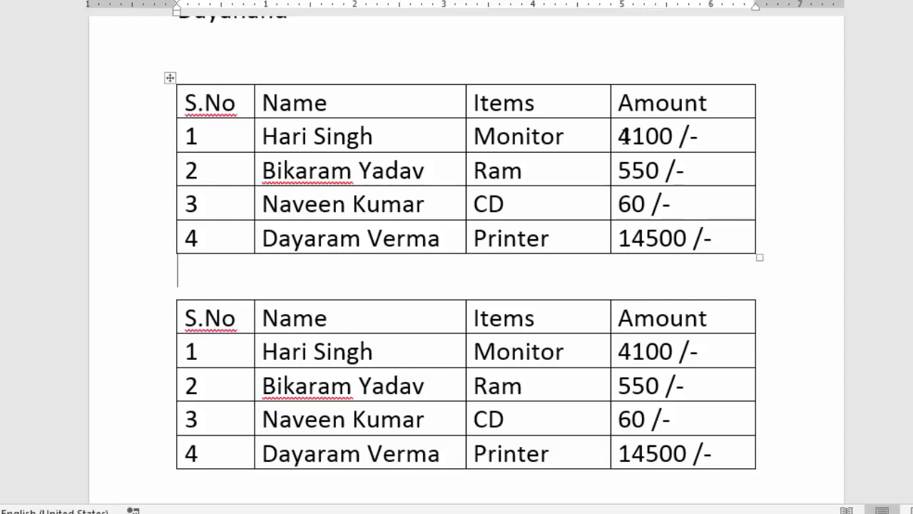
{"action": "left_click_drag", "start_coordinate": [620, 132], "coordinate": [703, 229]}
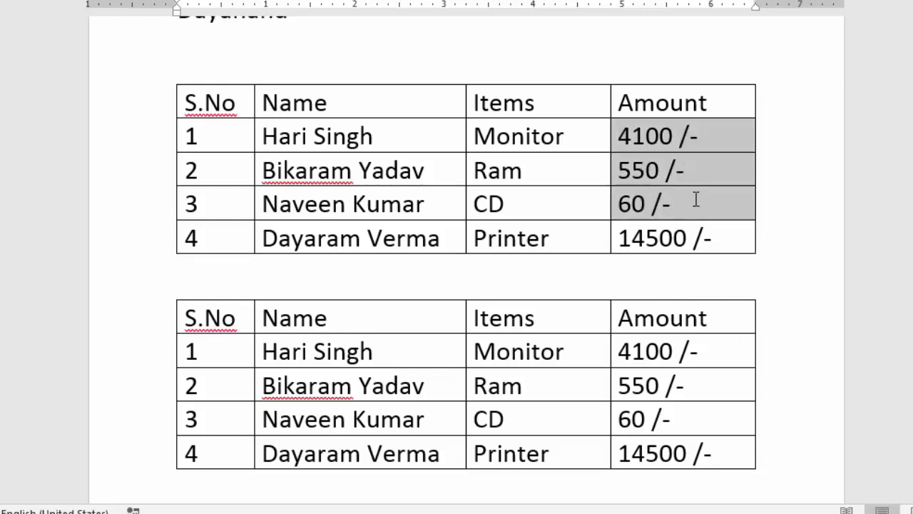
{"action": "key", "text": "ctrl+h"}
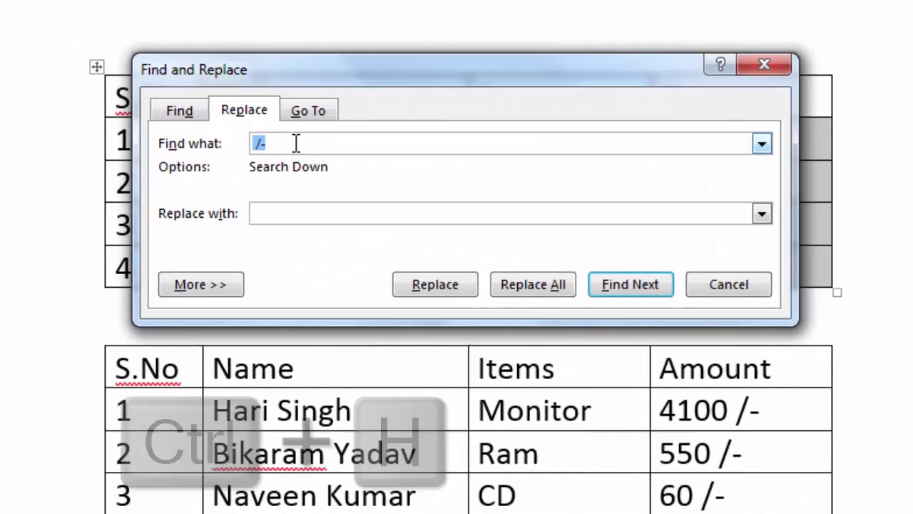
{"action": "left_click", "coordinate": [294, 139]}
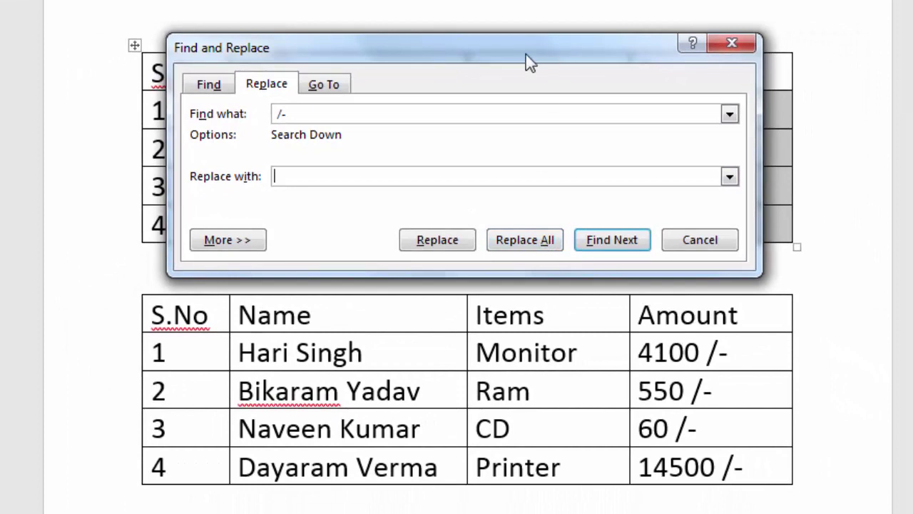
{"action": "left_click_drag", "start_coordinate": [529, 61], "coordinate": [405, 59]}
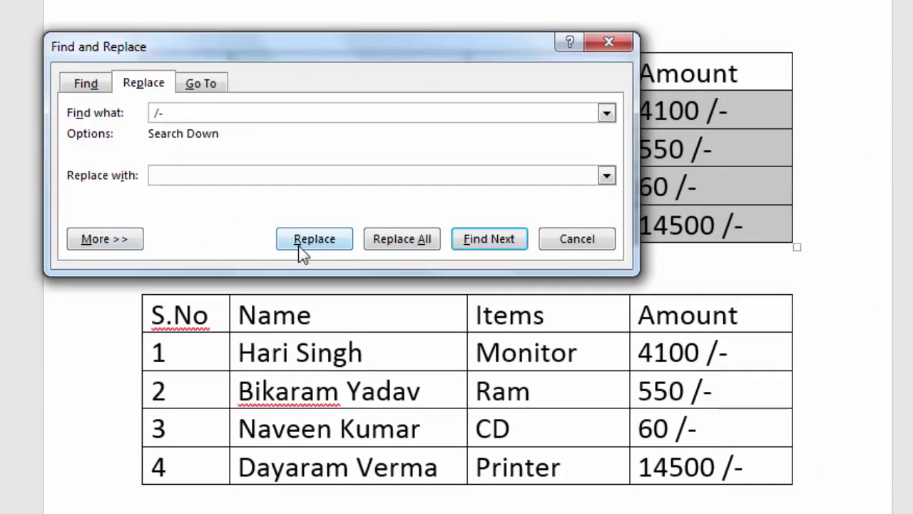
{"action": "left_click", "coordinate": [401, 242]}
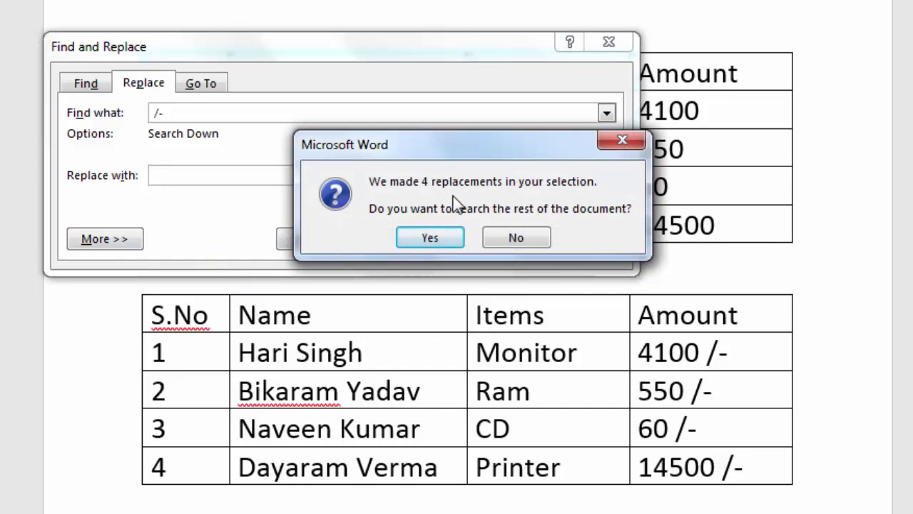
{"action": "left_click", "coordinate": [435, 233]}
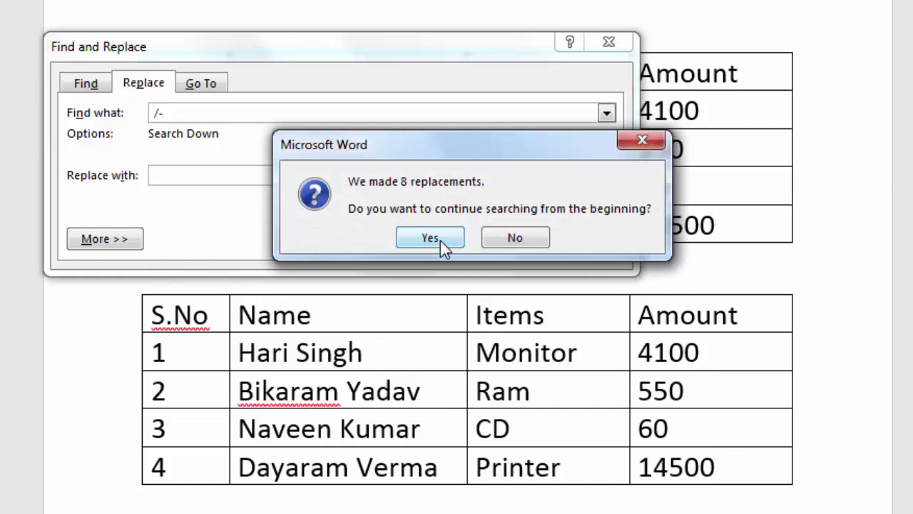
{"action": "left_click", "coordinate": [441, 240]}
{"action": "key", "text": "Return"}
{"action": "left_click", "coordinate": [580, 245]}
{"action": "left_click", "coordinate": [719, 259]}
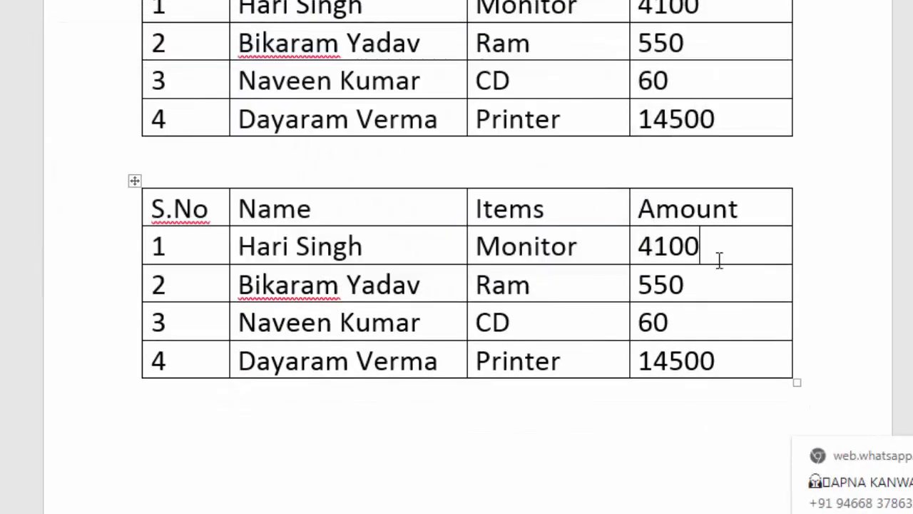
{"action": "scroll", "coordinate": [719, 259], "scroll_direction": "up", "scroll_amount": 3}
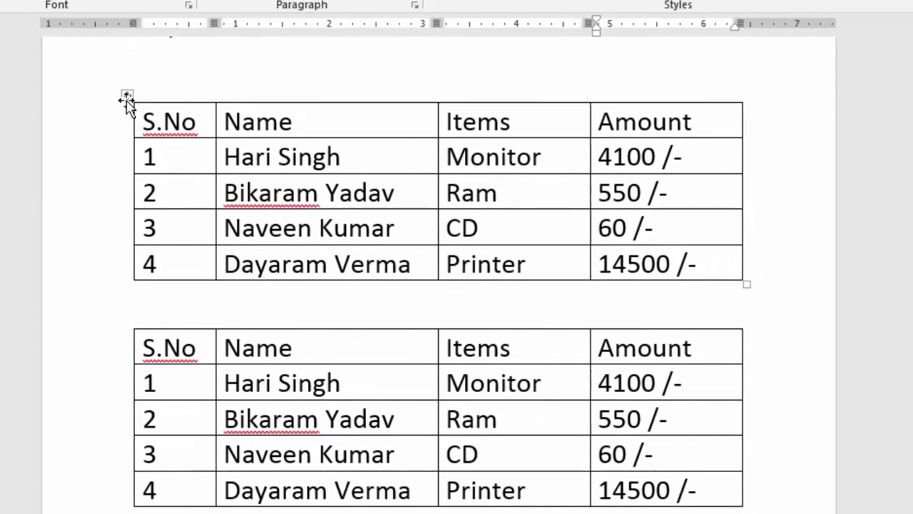
- Convert the upper table to tab-separated text and right-align it
{"action": "left_click", "coordinate": [135, 38]}
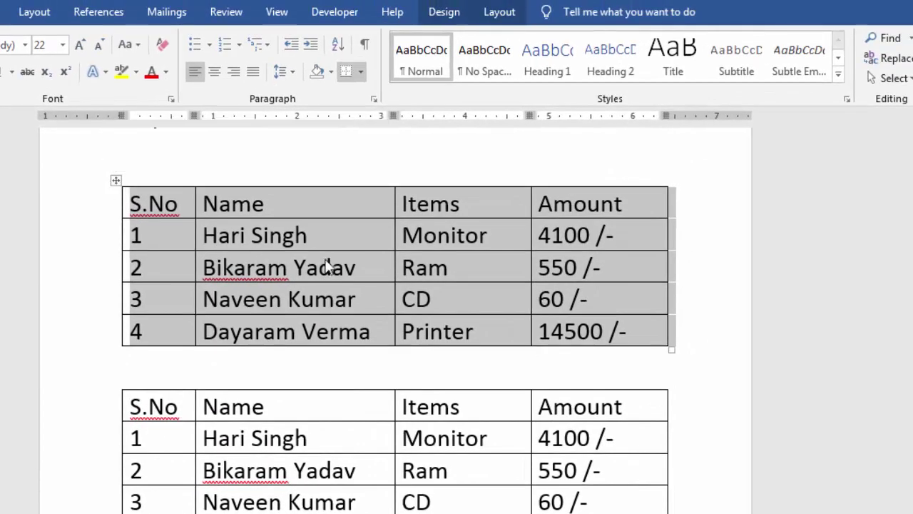
{"action": "left_click", "coordinate": [499, 11]}
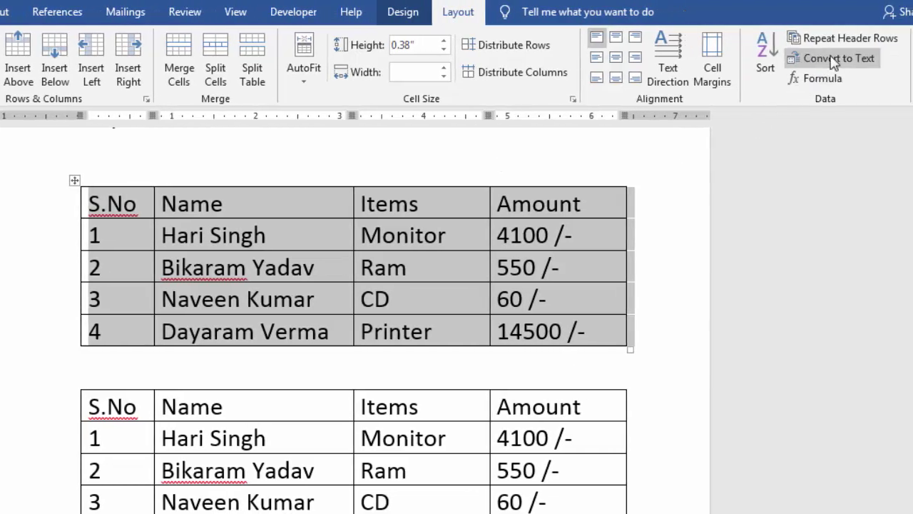
{"action": "left_click", "coordinate": [833, 60]}
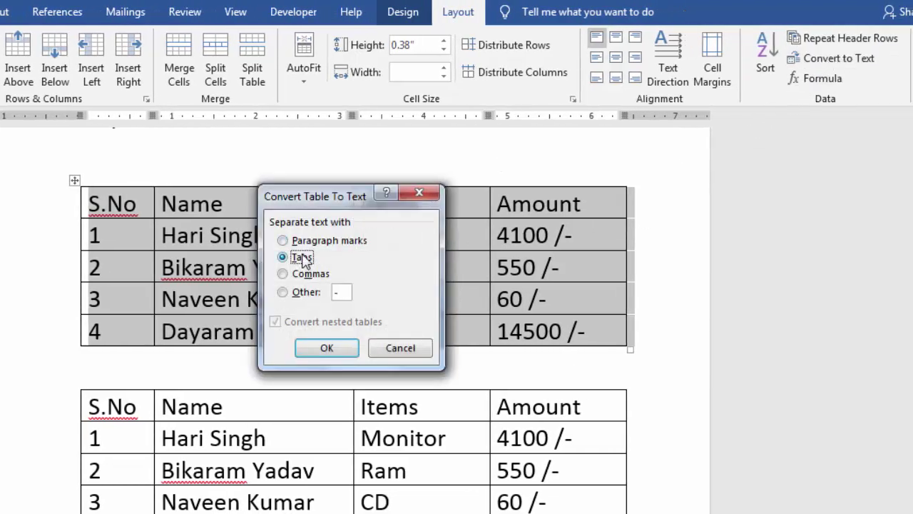
{"action": "left_click", "coordinate": [340, 346]}
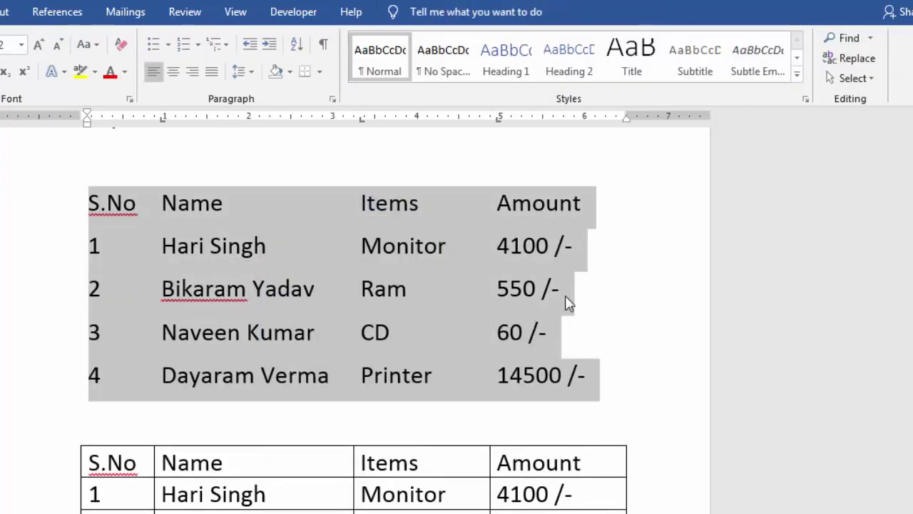
{"action": "left_click", "coordinate": [192, 72]}
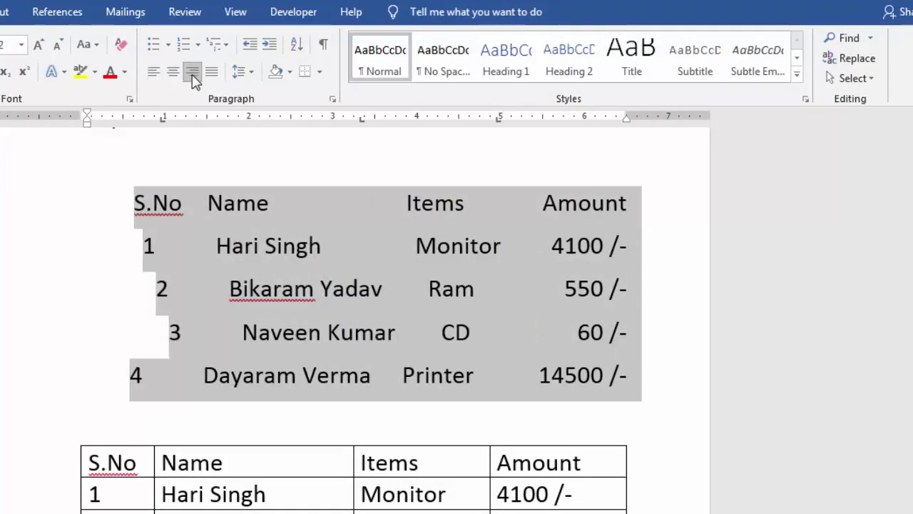
- Column-select the '/-' suffixes on all four amounts and delete them
{"action": "left_click", "coordinate": [551, 245]}
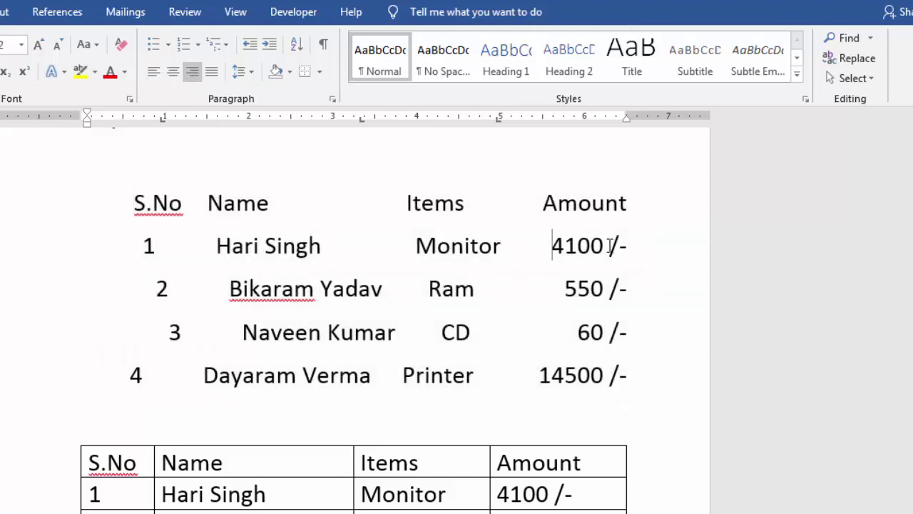
{"action": "left_click_drag", "start_coordinate": [609, 241], "coordinate": [640, 376]}
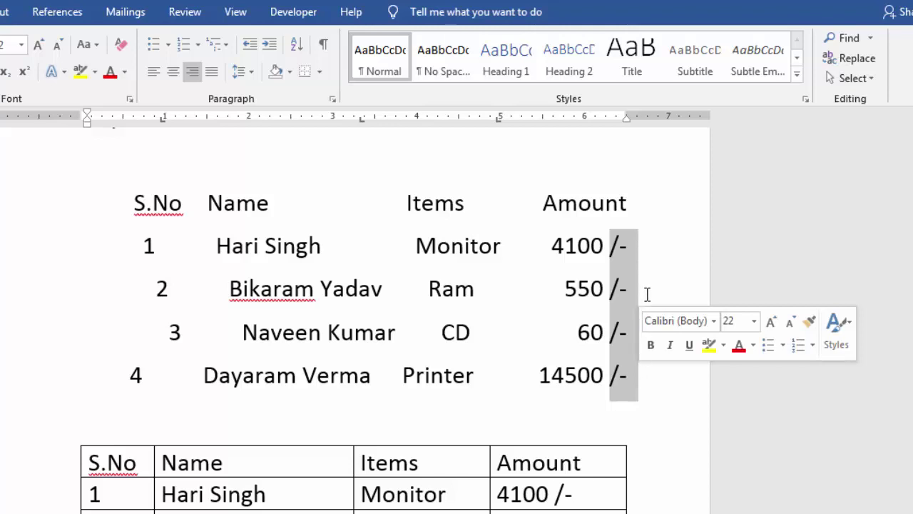
{"action": "key", "text": "Delete"}
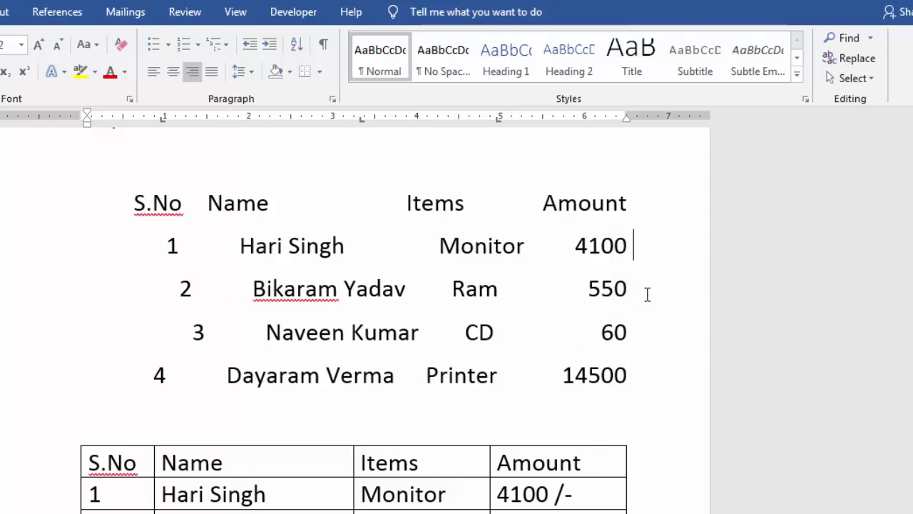
- Select all the converted text from S.No down to 14500
{"action": "left_click", "coordinate": [629, 245]}
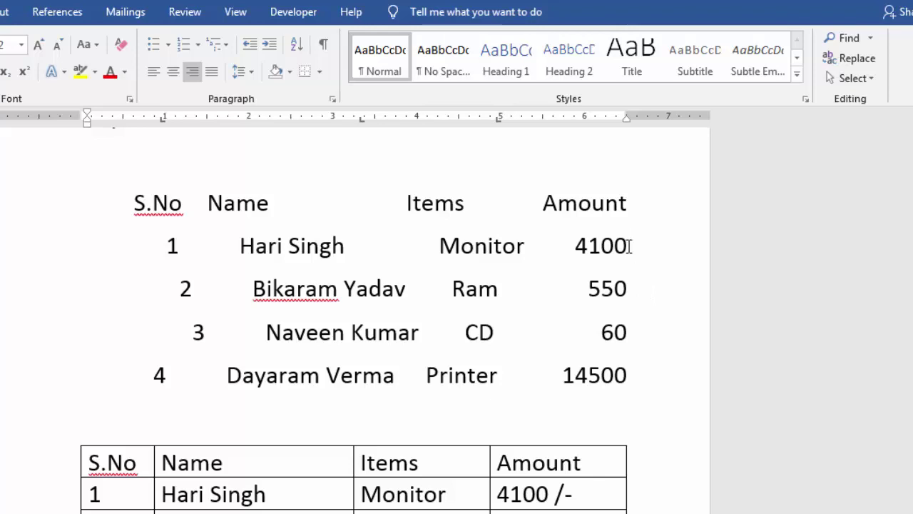
{"action": "left_click_drag", "start_coordinate": [633, 261], "coordinate": [641, 371]}
{"action": "left_click_drag", "start_coordinate": [641, 372], "coordinate": [137, 199]}
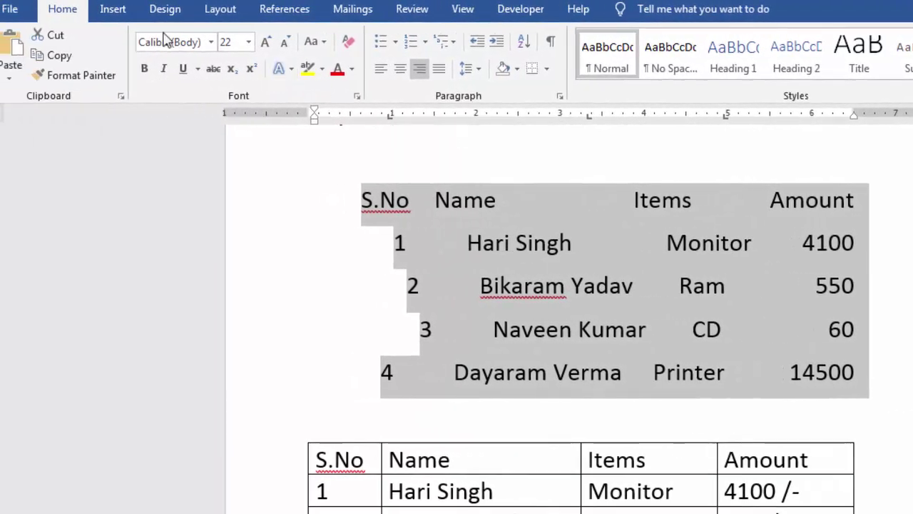
- Convert the selected tab-separated text into a 4-column table
{"action": "left_click", "coordinate": [111, 9]}
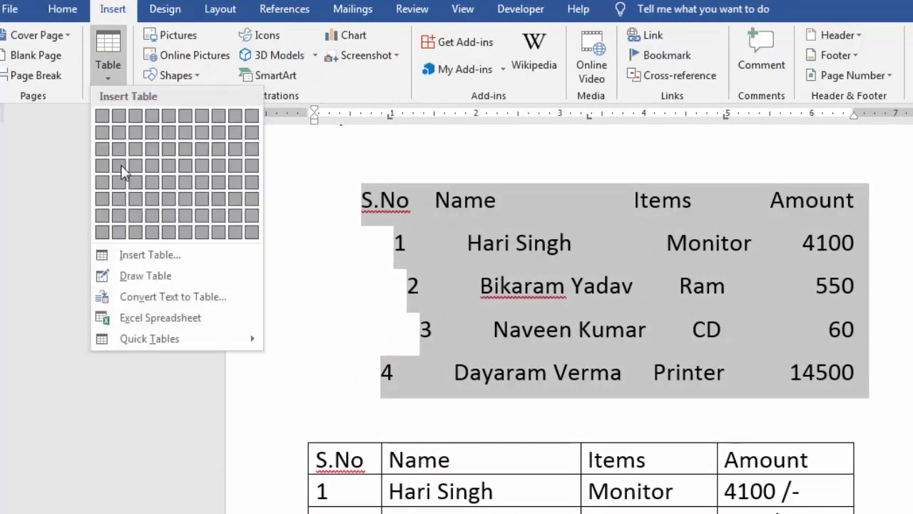
{"action": "left_click", "coordinate": [108, 72]}
{"action": "left_click", "coordinate": [165, 299]}
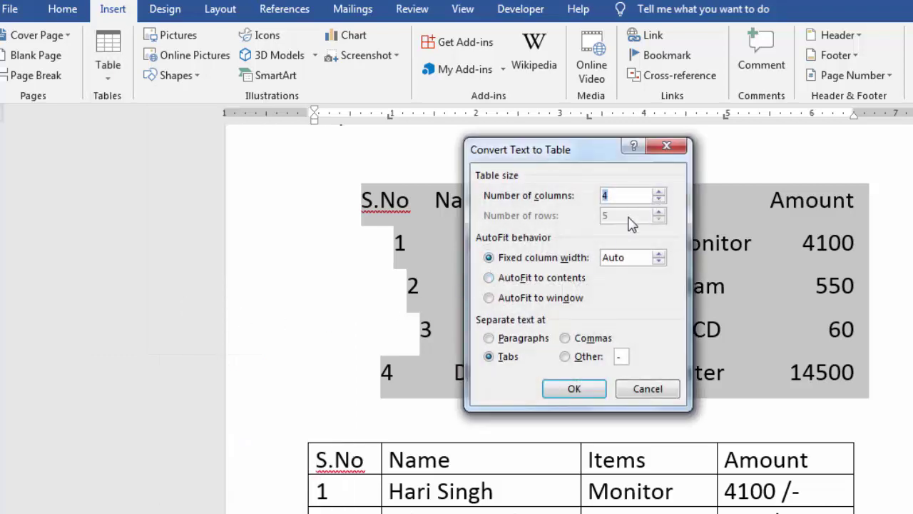
{"action": "left_click", "coordinate": [592, 392]}
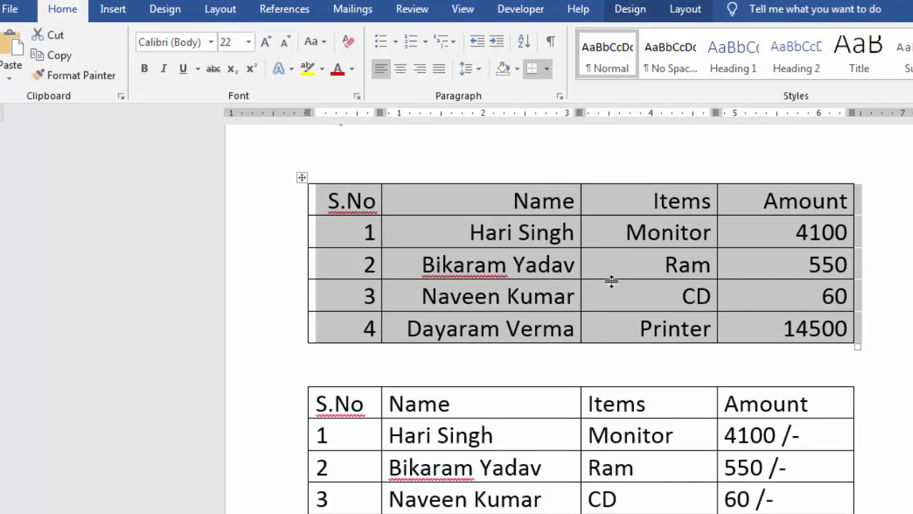
{"action": "left_click", "coordinate": [561, 270]}
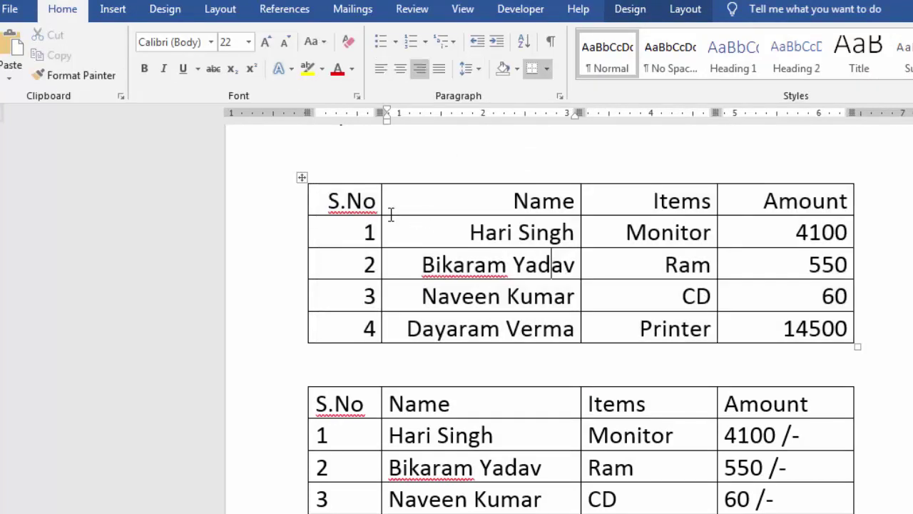
- Convert the new upper table back into tab-separated text
{"action": "left_click", "coordinate": [302, 178]}
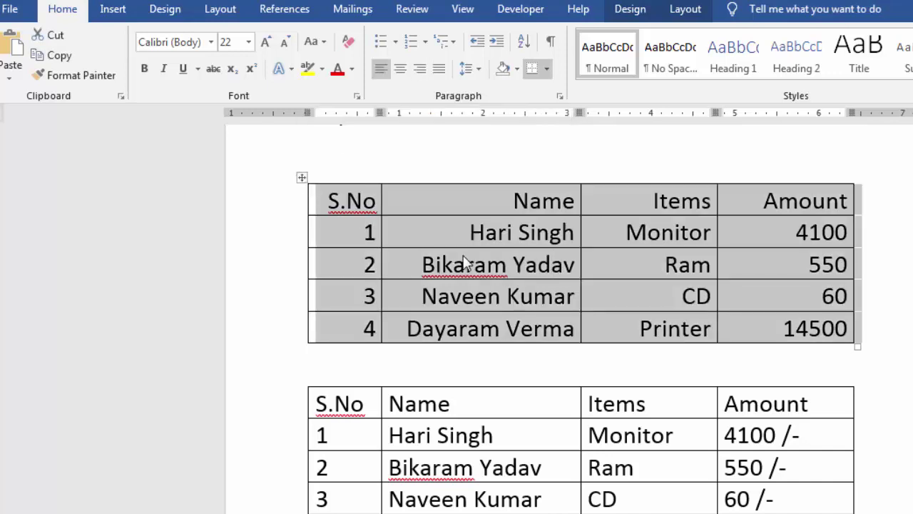
{"action": "left_click", "coordinate": [687, 11]}
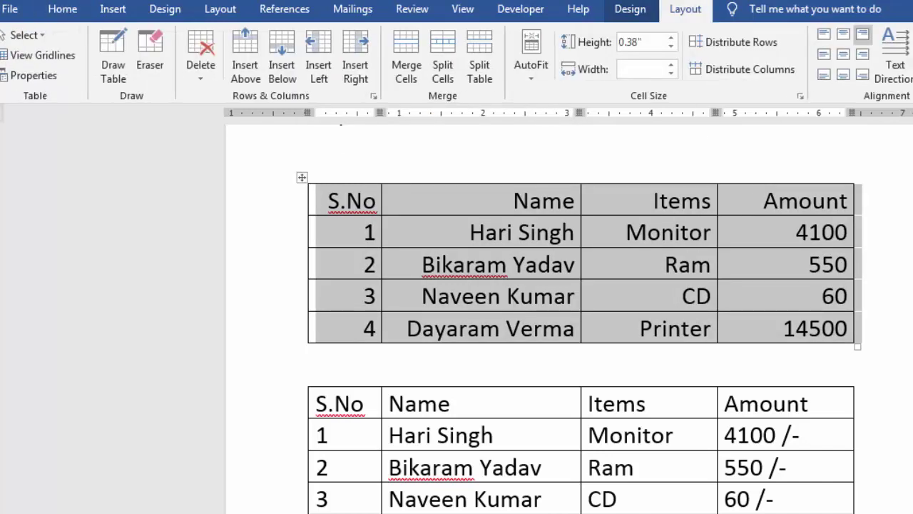
{"action": "left_click", "coordinate": [571, 343]}
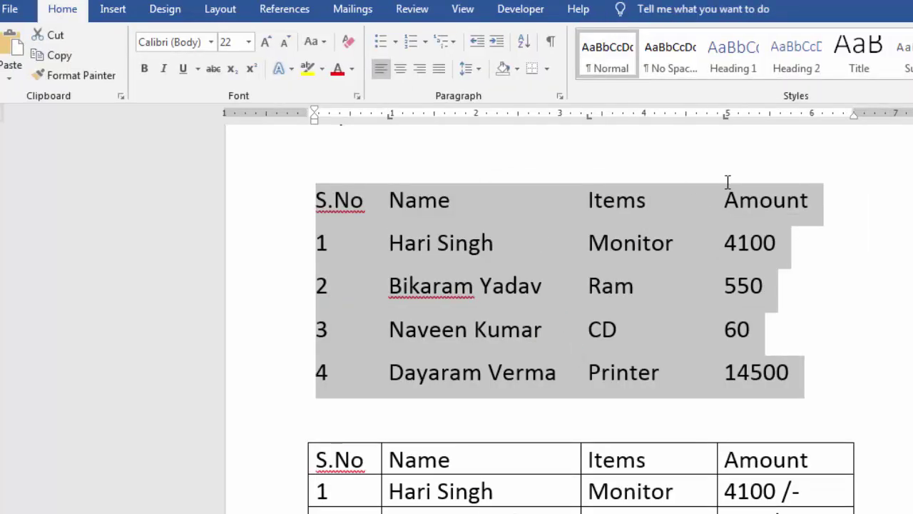
- Turn that text into a four-column table again via Insert > Table
{"action": "left_click", "coordinate": [113, 10]}
{"action": "left_click", "coordinate": [110, 85]}
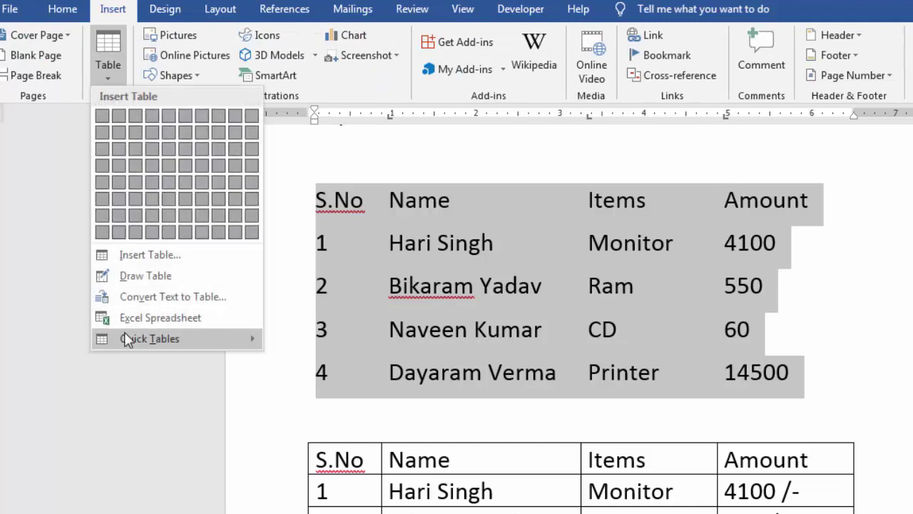
{"action": "left_click", "coordinate": [141, 301]}
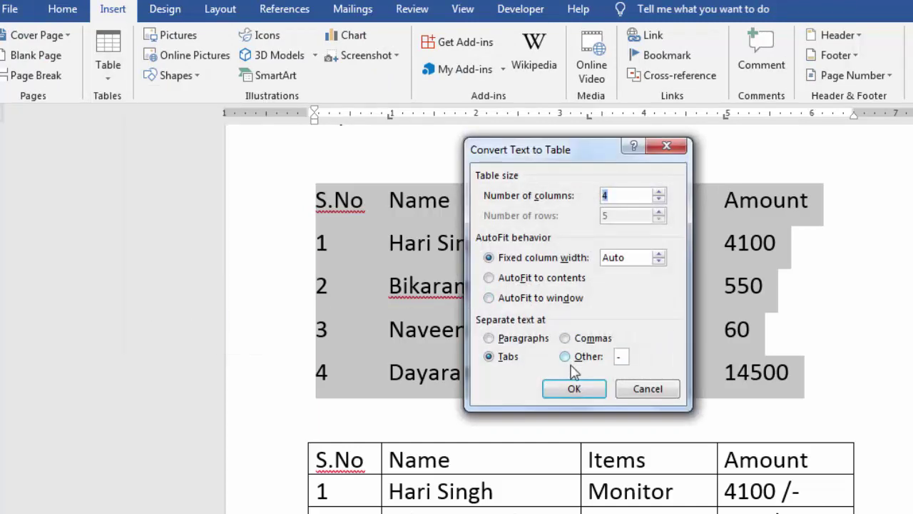
{"action": "left_click", "coordinate": [575, 389]}
{"action": "left_click", "coordinate": [788, 262]}
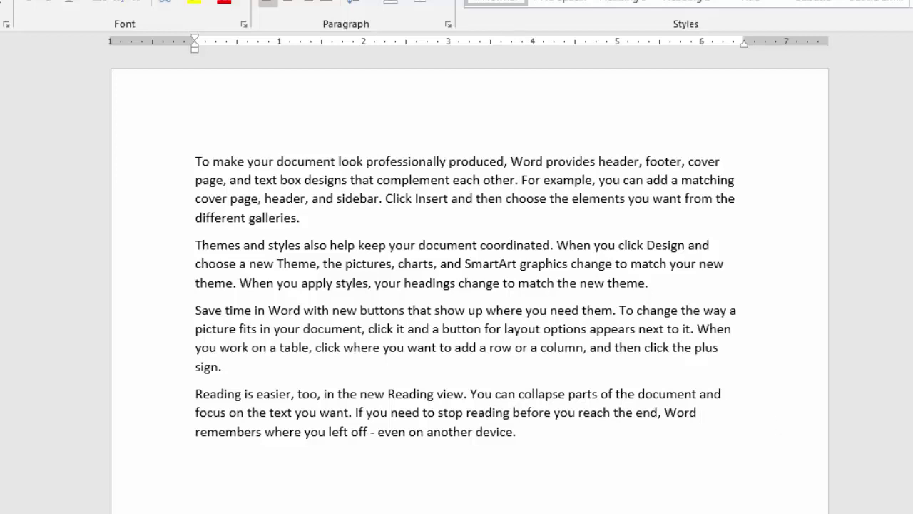
- Select the first paragraph and have Review > Read Aloud read it
{"action": "scroll", "coordinate": [781, 426], "scroll_direction": "up", "scroll_amount": 2, "text": "ctrl"}
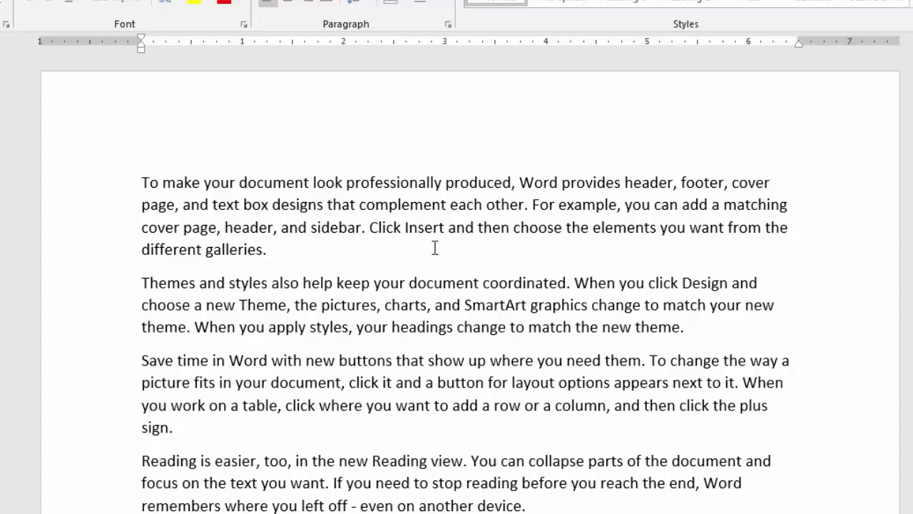
{"action": "left_click_drag", "start_coordinate": [142, 184], "coordinate": [281, 253]}
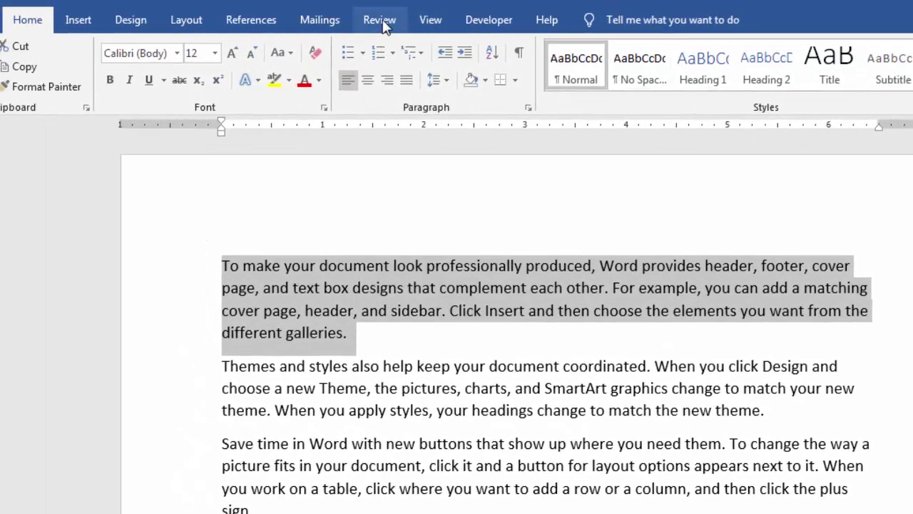
{"action": "left_click", "coordinate": [385, 27]}
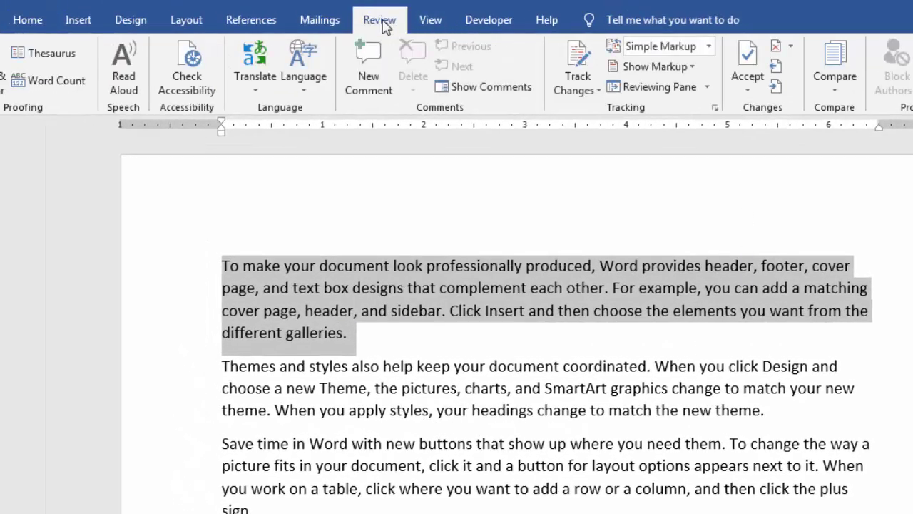
{"action": "left_click", "coordinate": [124, 84]}
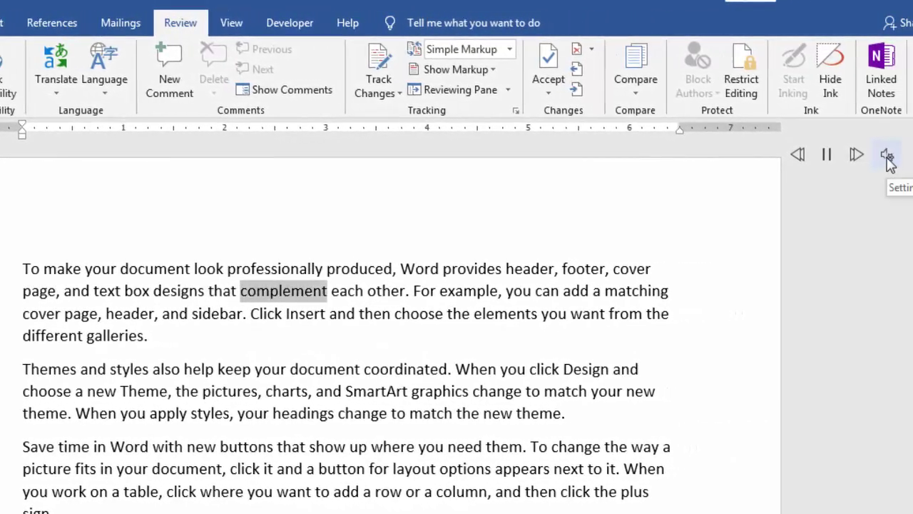
- Adjust the Read Aloud reading speed slider while it plays
{"action": "left_click", "coordinate": [887, 157]}
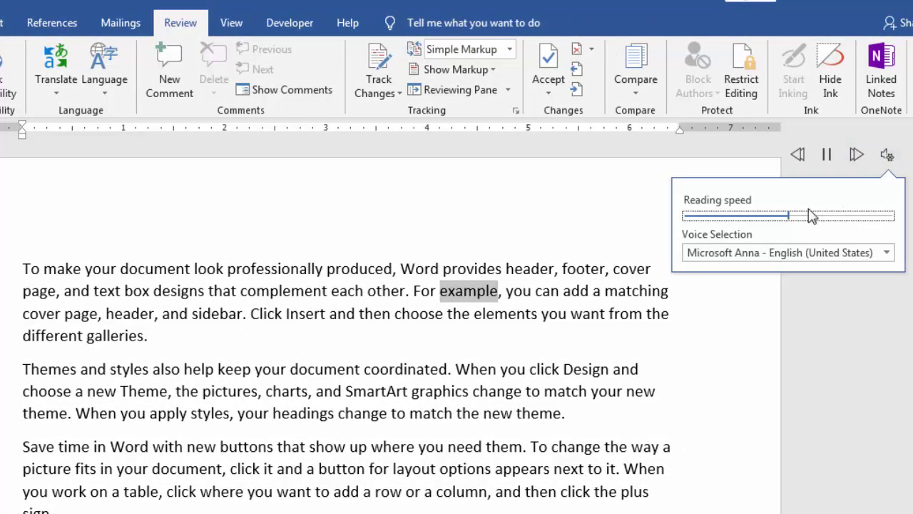
{"action": "left_click", "coordinate": [830, 217]}
{"action": "left_click", "coordinate": [762, 220]}
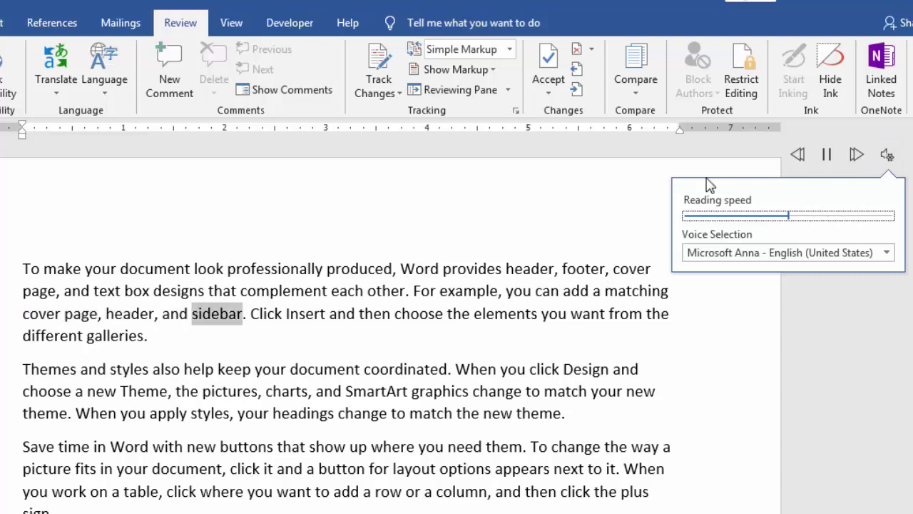
{"action": "left_click", "coordinate": [887, 154]}
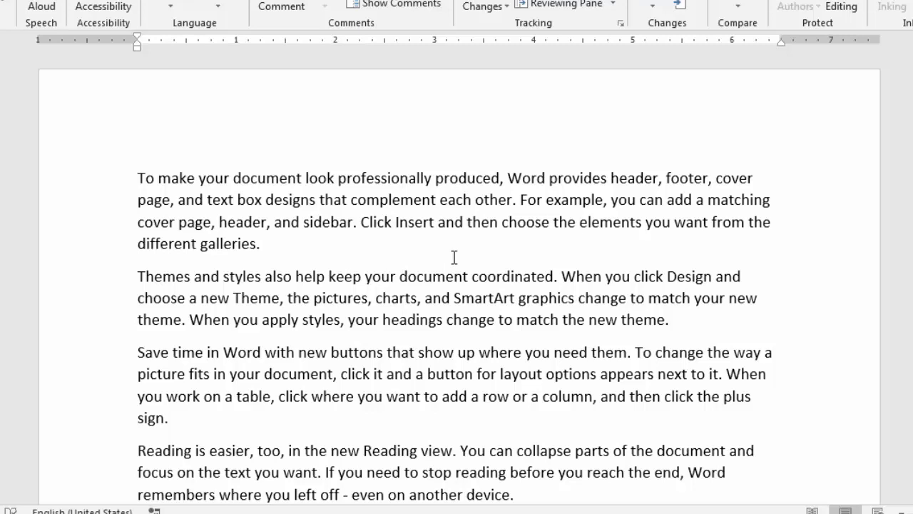
- Create a blank document with Ctrl+N and show the File > New templates
{"action": "key", "text": "ctrl+n"}
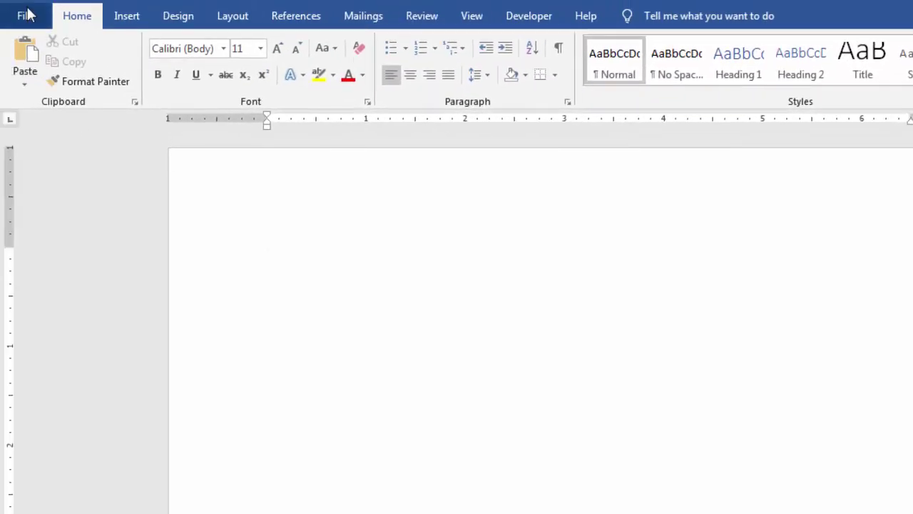
{"action": "left_click", "coordinate": [27, 15]}
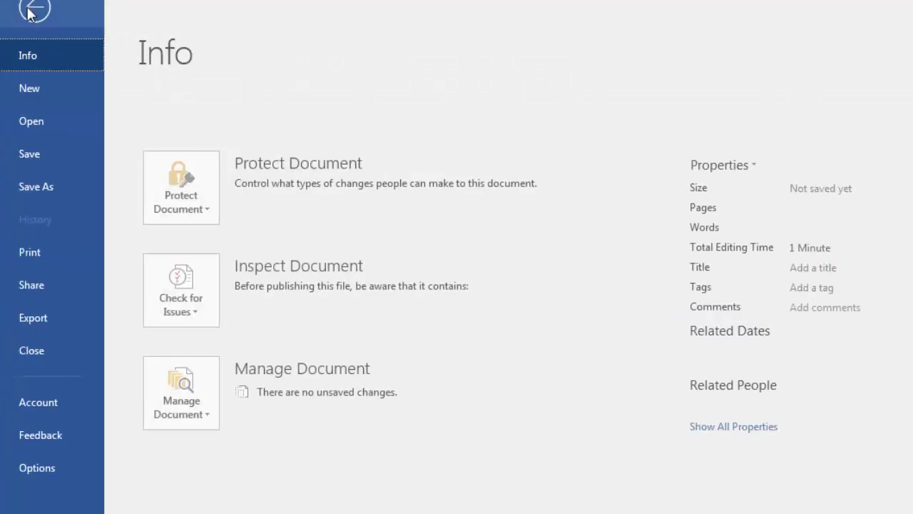
{"action": "left_click", "coordinate": [32, 88]}
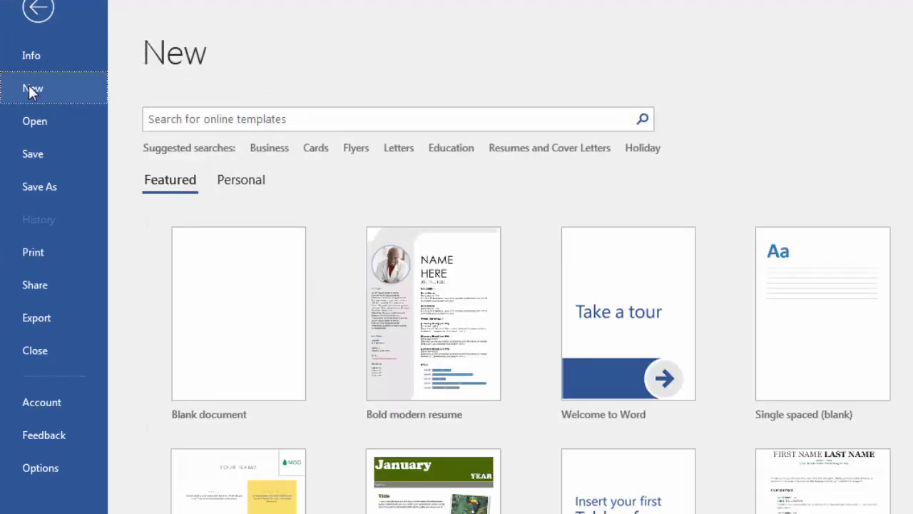
- Scroll through the featured templates gallery and back to the top
{"action": "scroll", "coordinate": [660, 306], "scroll_direction": "down", "scroll_amount": 3}
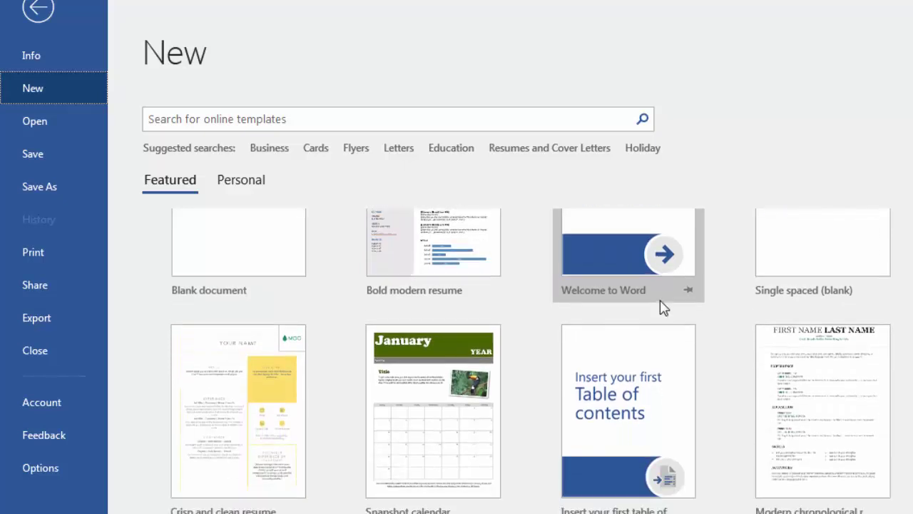
{"action": "scroll", "coordinate": [674, 370], "scroll_direction": "down", "scroll_amount": 5}
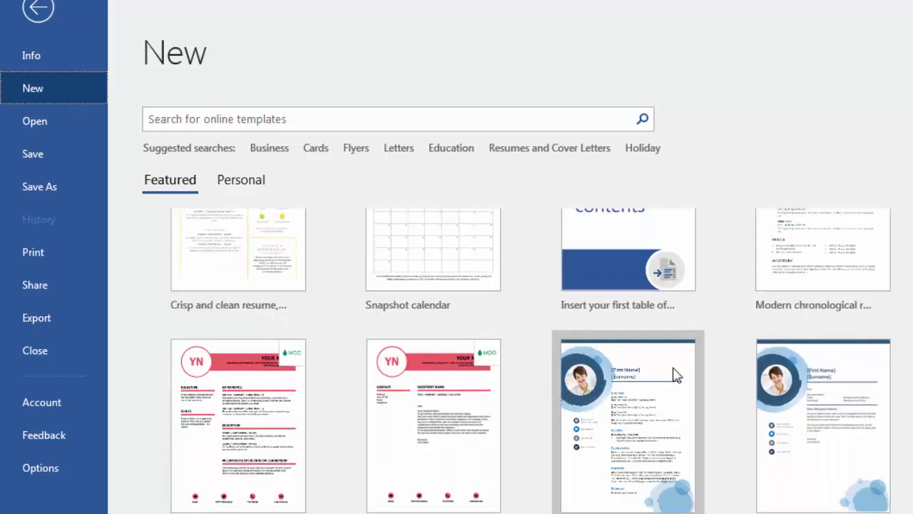
{"action": "scroll", "coordinate": [675, 375], "scroll_direction": "down", "scroll_amount": 2}
{"action": "scroll", "coordinate": [675, 376], "scroll_direction": "down", "scroll_amount": 2}
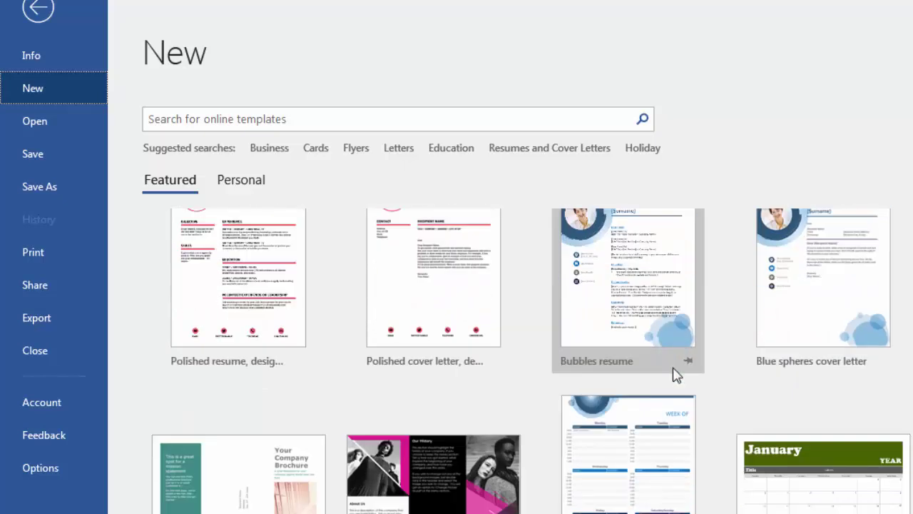
{"action": "scroll", "coordinate": [674, 376], "scroll_direction": "up", "scroll_amount": 2}
{"action": "scroll", "coordinate": [675, 376], "scroll_direction": "up", "scroll_amount": 1}
{"action": "scroll", "coordinate": [675, 376], "scroll_direction": "up", "scroll_amount": 2}
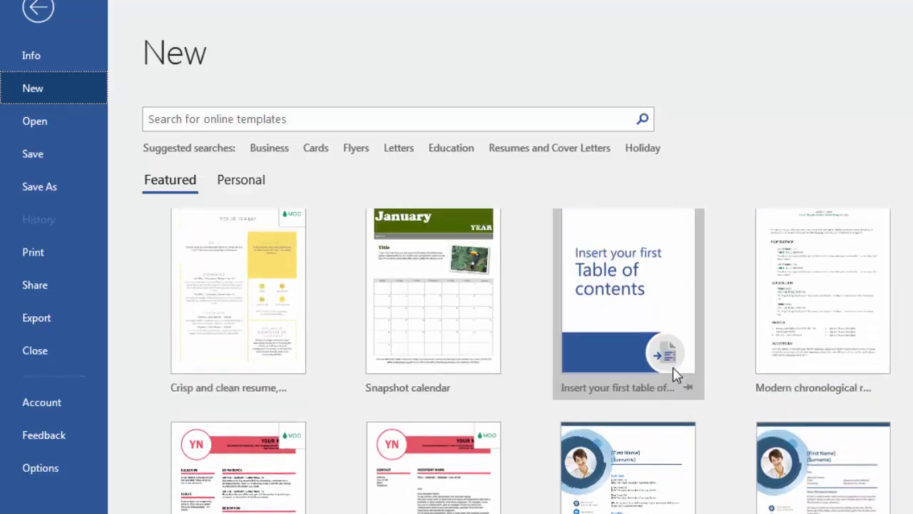
{"action": "scroll", "coordinate": [674, 376], "scroll_direction": "up", "scroll_amount": 1}
{"action": "scroll", "coordinate": [675, 376], "scroll_direction": "up", "scroll_amount": 3}
{"action": "scroll", "coordinate": [675, 375], "scroll_direction": "up", "scroll_amount": 2}
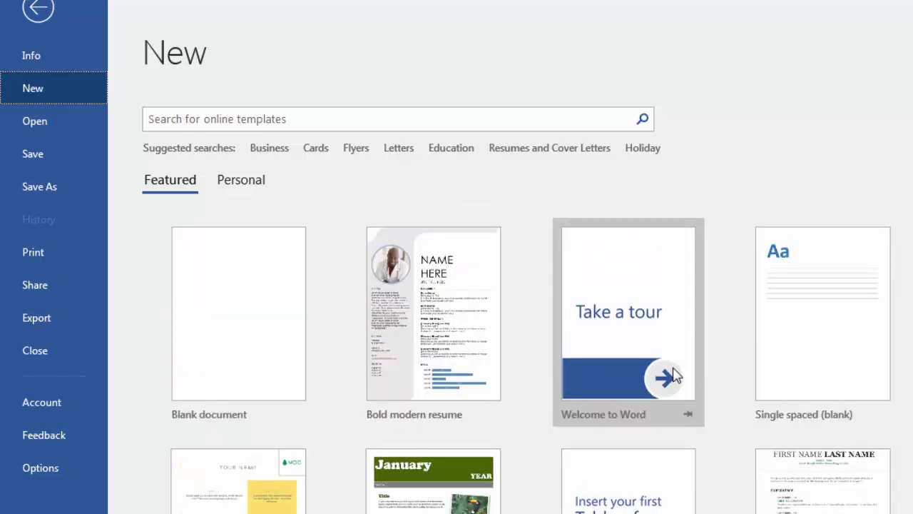
- Search online templates for 'resume' and create a document from Bold modern cover letter
{"action": "left_click", "coordinate": [271, 118]}
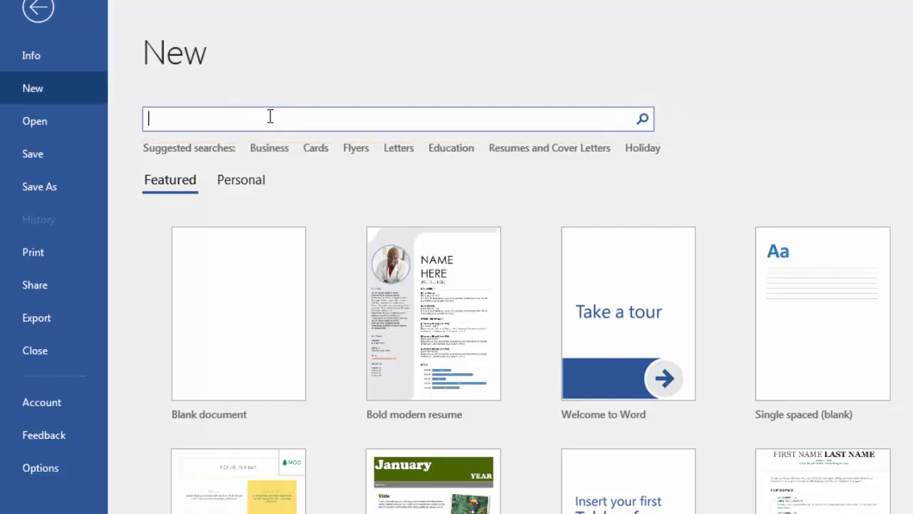
{"action": "type", "text": "resume"}
{"action": "key", "text": "Return"}
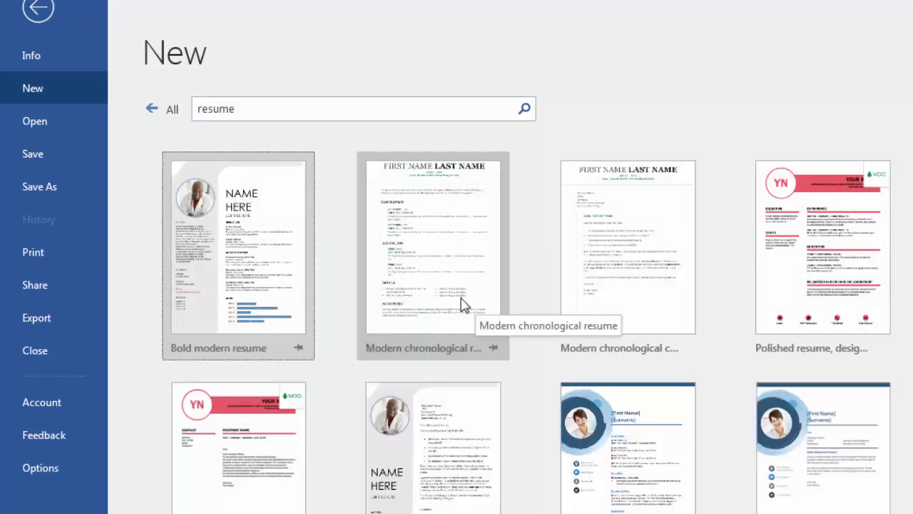
{"action": "scroll", "coordinate": [544, 296], "scroll_direction": "down", "scroll_amount": 1}
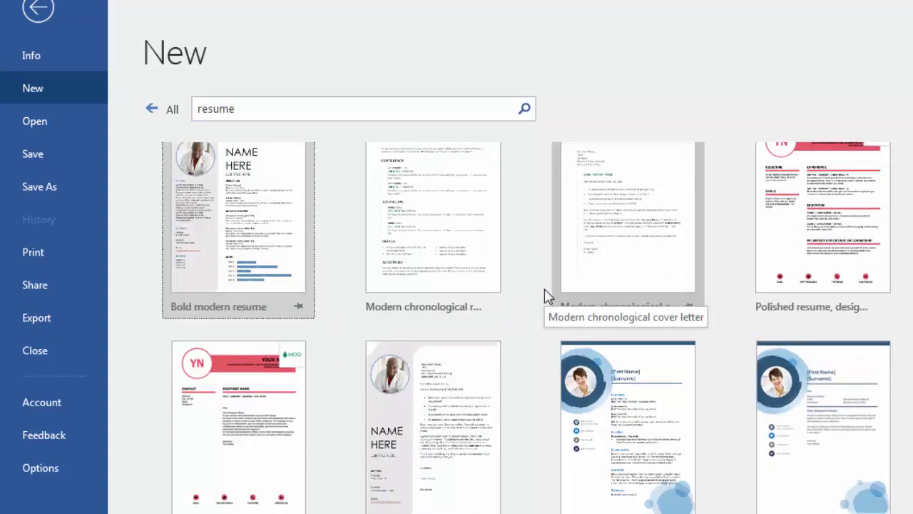
{"action": "scroll", "coordinate": [544, 289], "scroll_direction": "up", "scroll_amount": 1}
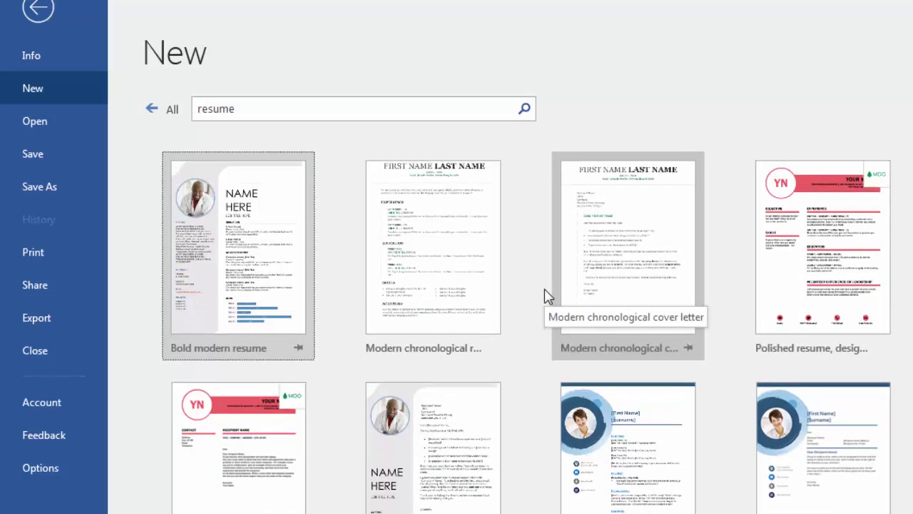
{"action": "left_click", "coordinate": [469, 421]}
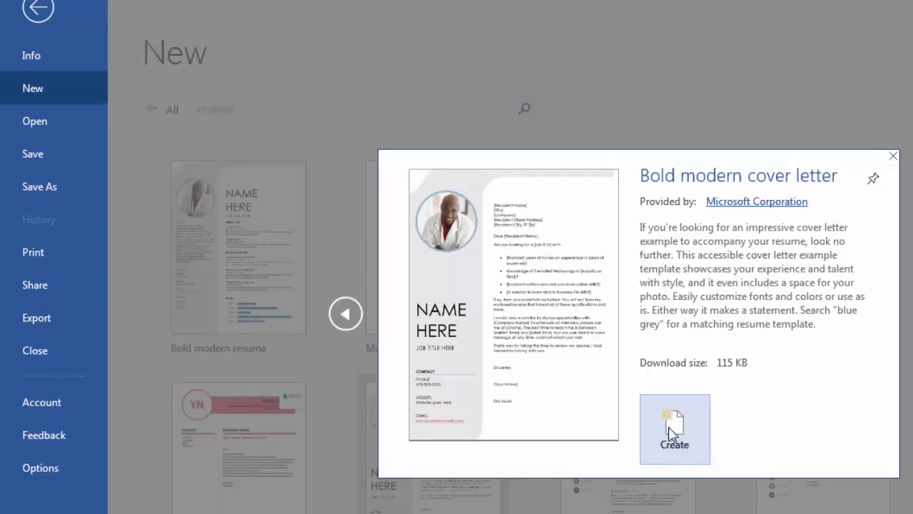
{"action": "left_click", "coordinate": [668, 442]}
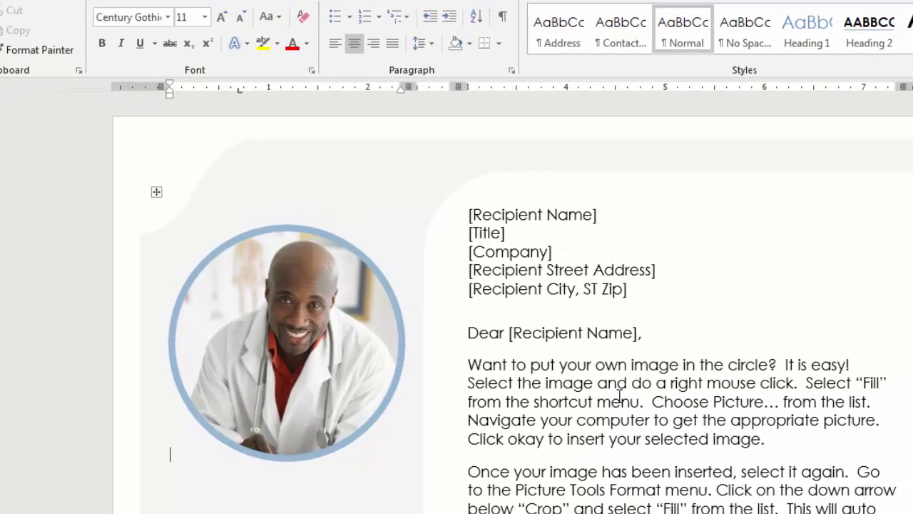
- Select the cover letter from the NAME HERE placeholder through 'Sincerely,'
{"action": "scroll", "coordinate": [571, 394], "scroll_direction": "down", "scroll_amount": 5}
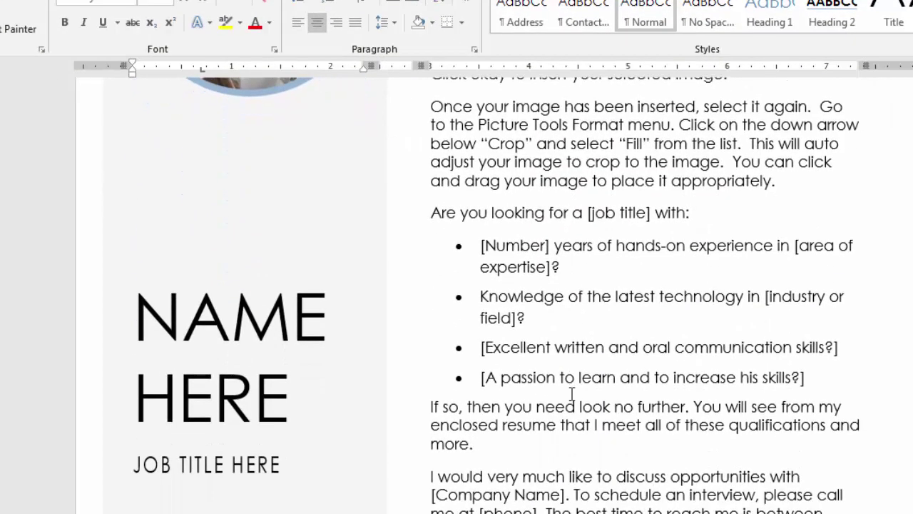
{"action": "scroll", "coordinate": [571, 394], "scroll_direction": "up", "scroll_amount": 4}
{"action": "scroll", "coordinate": [572, 394], "scroll_direction": "up", "scroll_amount": 1}
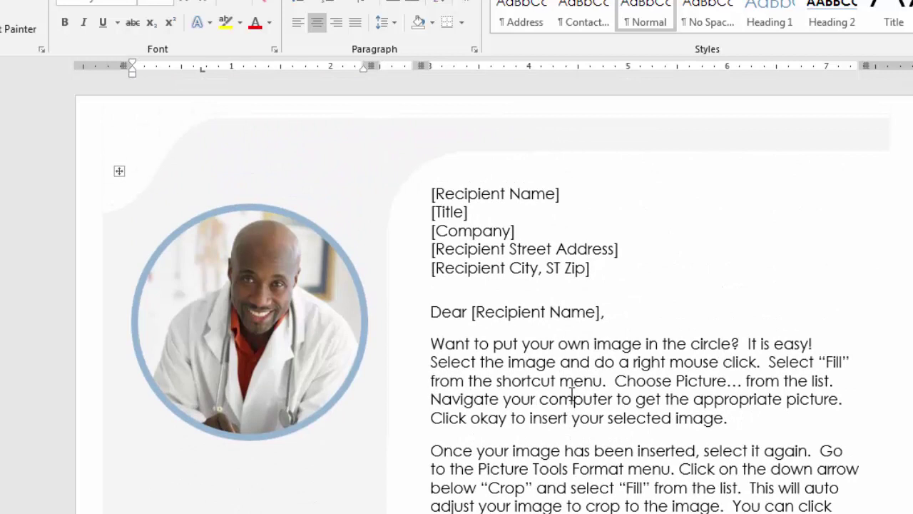
{"action": "scroll", "coordinate": [571, 394], "scroll_direction": "down", "scroll_amount": 3}
{"action": "scroll", "coordinate": [564, 386], "scroll_direction": "down", "scroll_amount": 1}
{"action": "scroll", "coordinate": [557, 374], "scroll_direction": "down", "scroll_amount": 1}
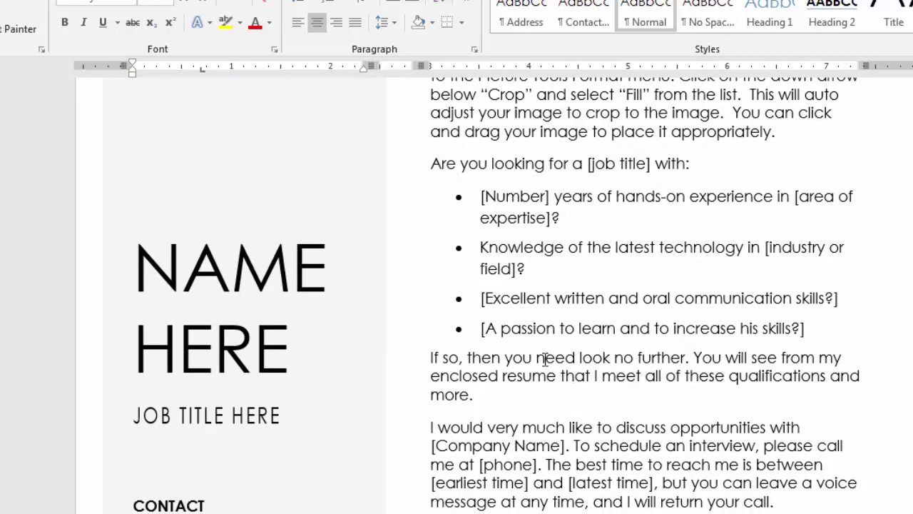
{"action": "left_click", "coordinate": [257, 271]}
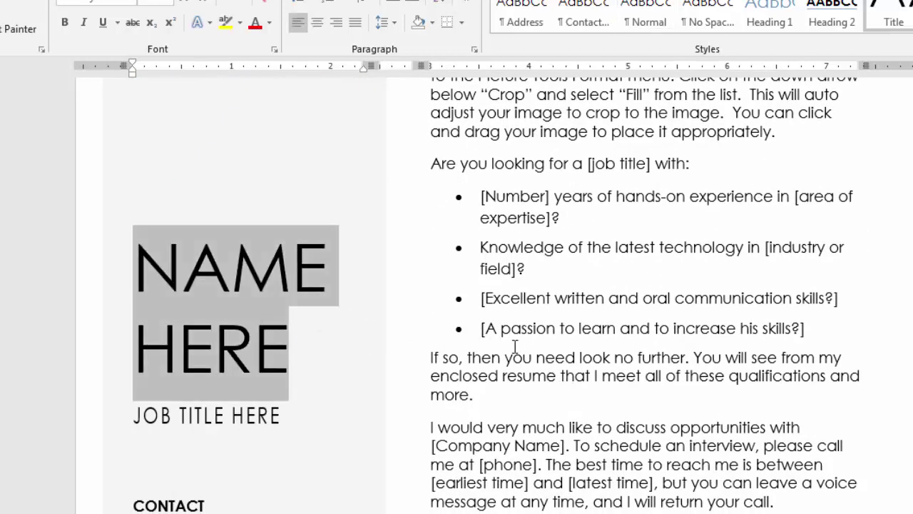
{"action": "scroll", "coordinate": [515, 347], "scroll_direction": "down", "scroll_amount": 3}
{"action": "scroll", "coordinate": [564, 344], "scroll_direction": "down", "scroll_amount": 1}
{"action": "scroll", "coordinate": [563, 324], "scroll_direction": "down", "scroll_amount": 2}
{"action": "left_click", "coordinate": [573, 294], "text": "shift"}
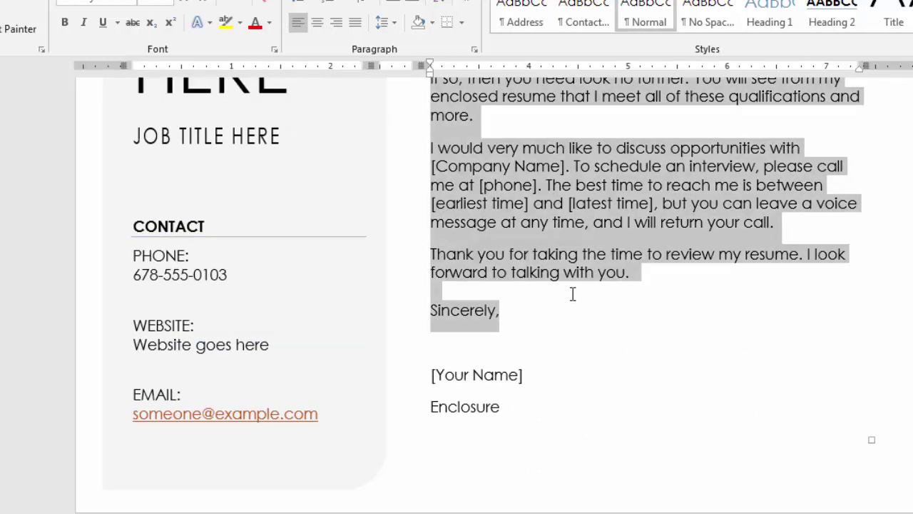
- Scroll back up to the top of the cover letter
{"action": "scroll", "coordinate": [572, 294], "scroll_direction": "up", "scroll_amount": 1}
{"action": "scroll", "coordinate": [573, 294], "scroll_direction": "up", "scroll_amount": 5}
{"action": "scroll", "coordinate": [574, 294], "scroll_direction": "up", "scroll_amount": 8}
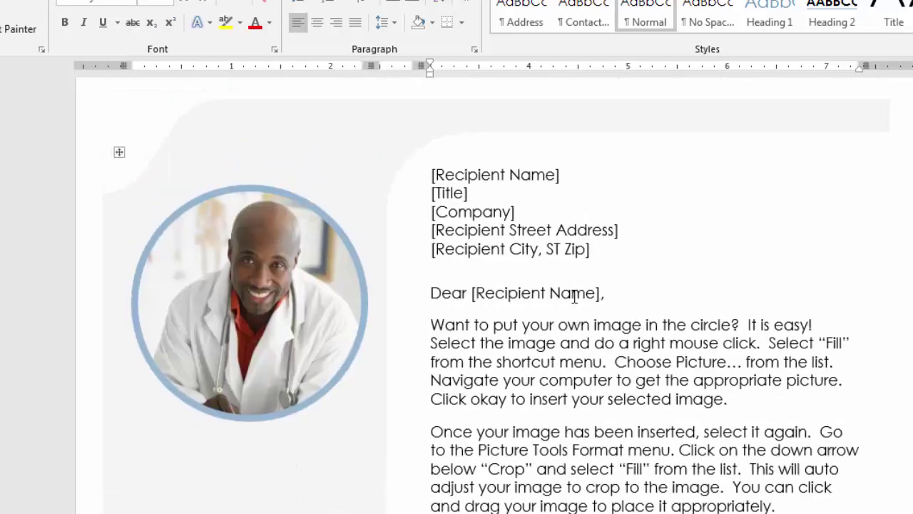
{"action": "scroll", "coordinate": [574, 294], "scroll_direction": "up", "scroll_amount": 1}
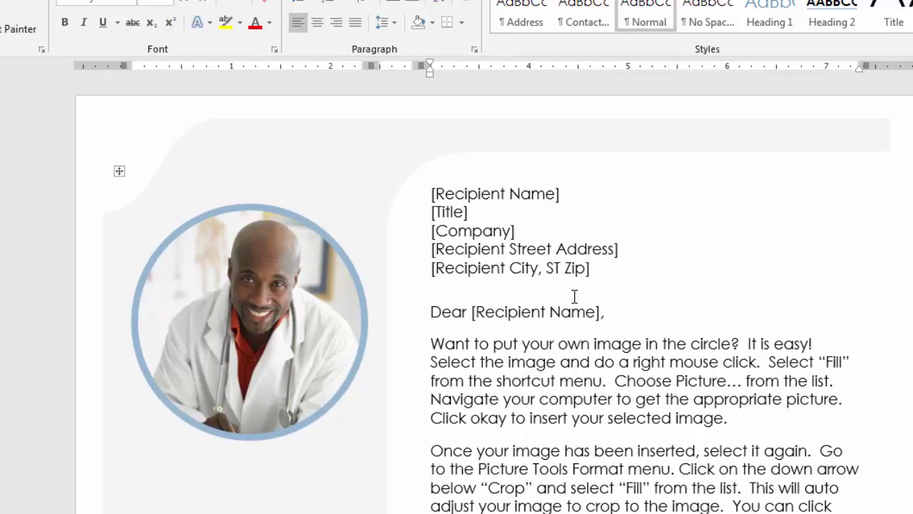
- Close the cover letter with Ctrl+W, choosing Don't Save
{"action": "key", "text": "ctrl+w"}
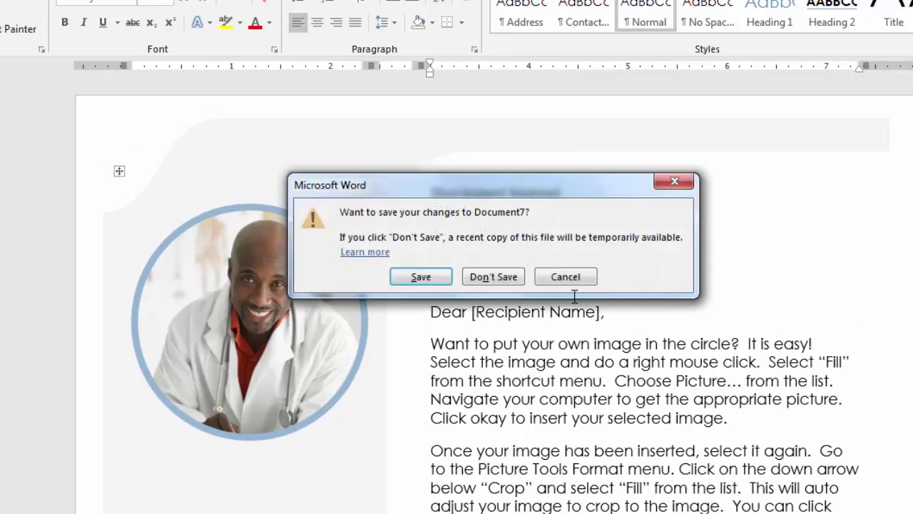
{"action": "left_click", "coordinate": [552, 280]}
{"action": "key", "text": "ctrl+w"}
{"action": "left_click", "coordinate": [491, 276]}
- Search new templates for 'invoice' and create a Service invoice (Green) document
{"action": "key", "text": "alt+f"}
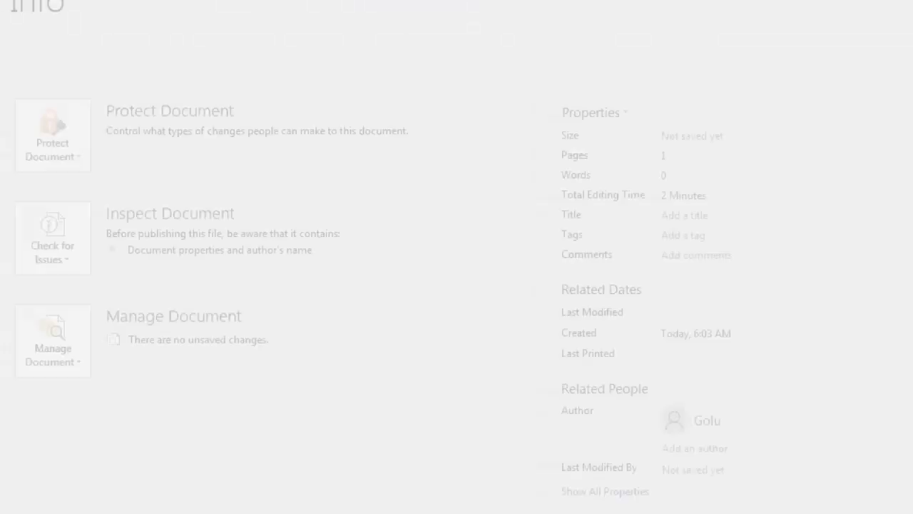
{"action": "key", "text": "n"}
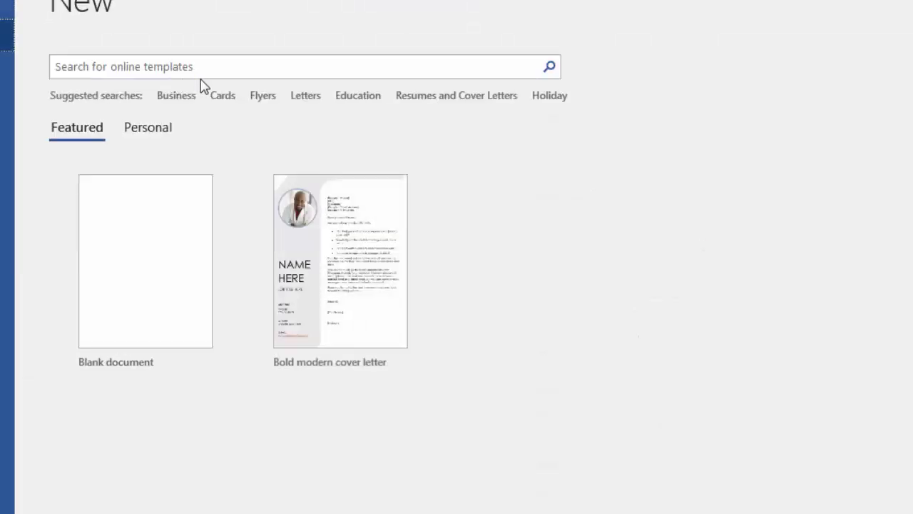
{"action": "type", "text": "in"}
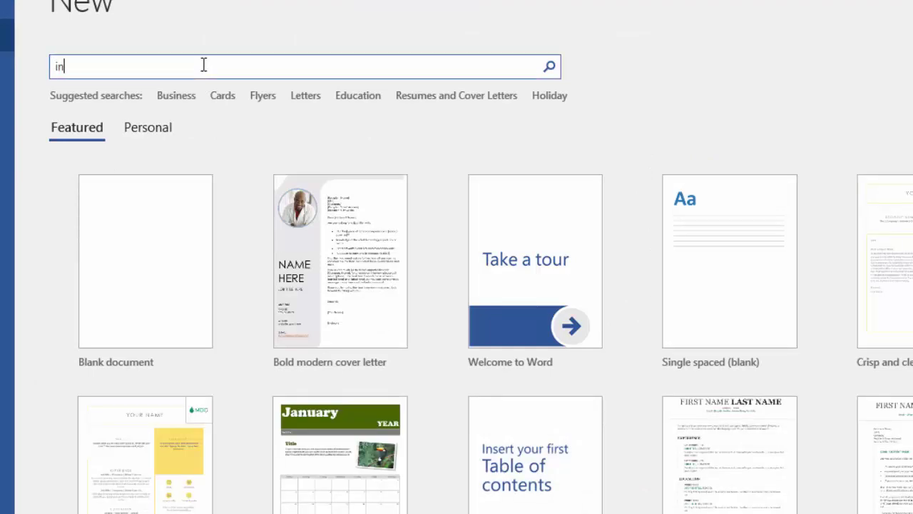
{"action": "type", "text": "voice"}
{"action": "key", "text": "Return"}
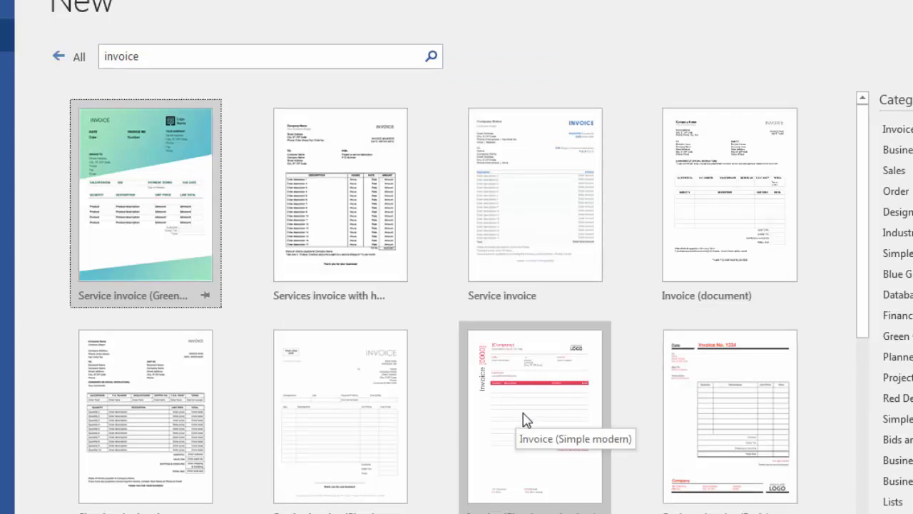
{"action": "left_click", "coordinate": [157, 175]}
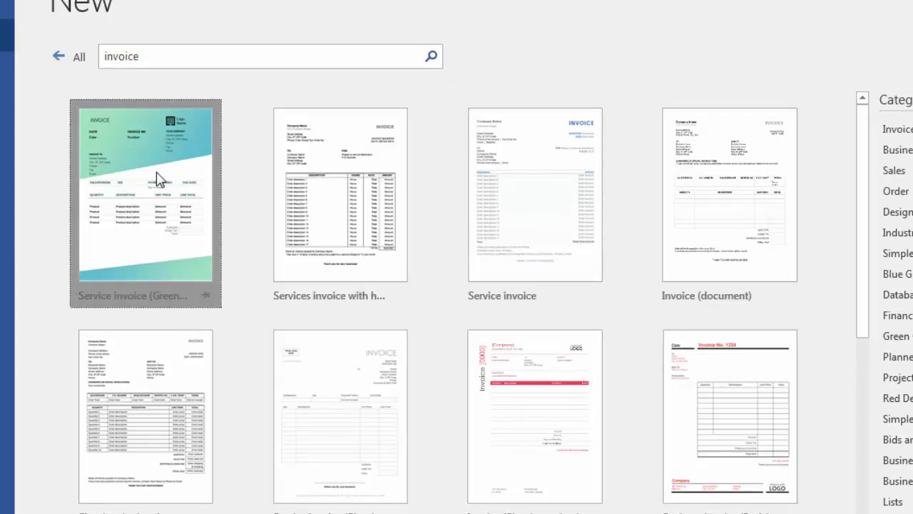
{"action": "left_click", "coordinate": [582, 337]}
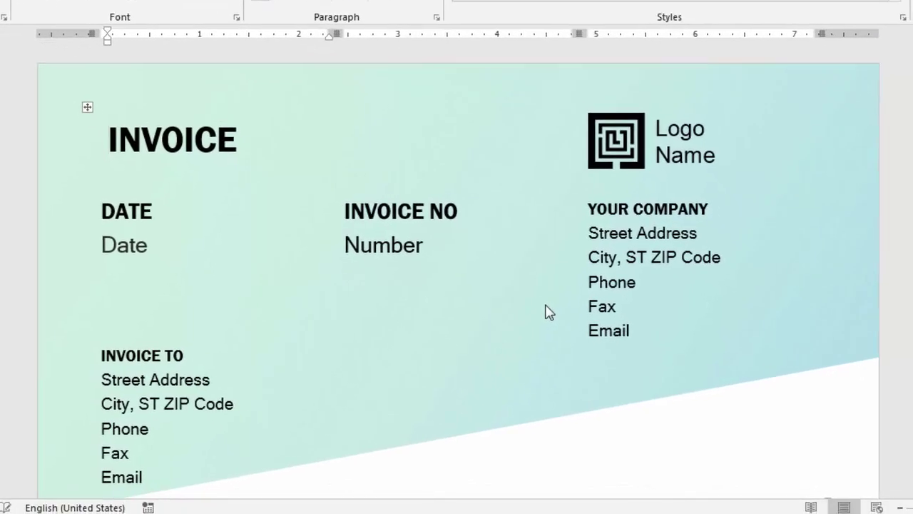
- Select the YOUR COMPANY placeholder and scroll through the invoice
{"action": "left_click", "coordinate": [635, 210]}
{"action": "scroll", "coordinate": [573, 282], "scroll_direction": "down", "scroll_amount": 2}
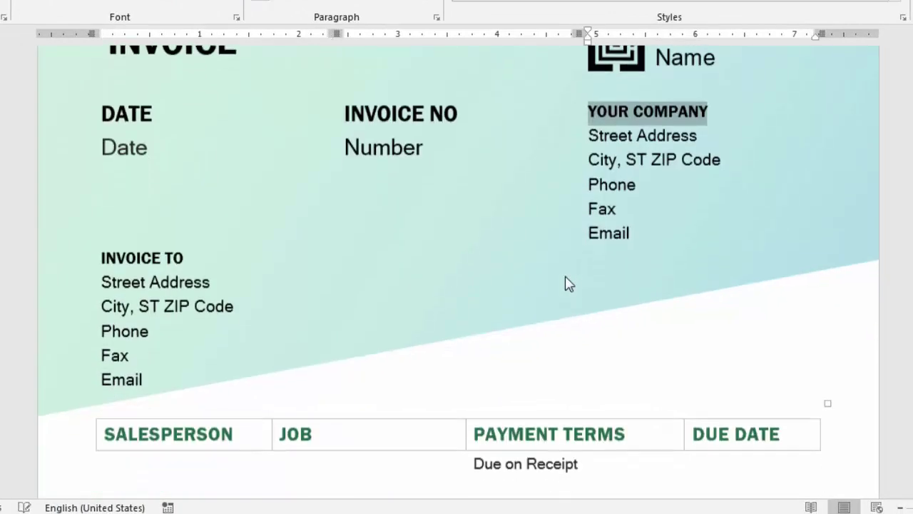
{"action": "scroll", "coordinate": [408, 312], "scroll_direction": "down", "scroll_amount": 3}
{"action": "scroll", "coordinate": [389, 316], "scroll_direction": "down", "scroll_amount": 3}
{"action": "scroll", "coordinate": [391, 314], "scroll_direction": "down", "scroll_amount": 4}
{"action": "scroll", "coordinate": [391, 314], "scroll_direction": "up", "scroll_amount": 3}
{"action": "scroll", "coordinate": [391, 315], "scroll_direction": "up", "scroll_amount": 3}
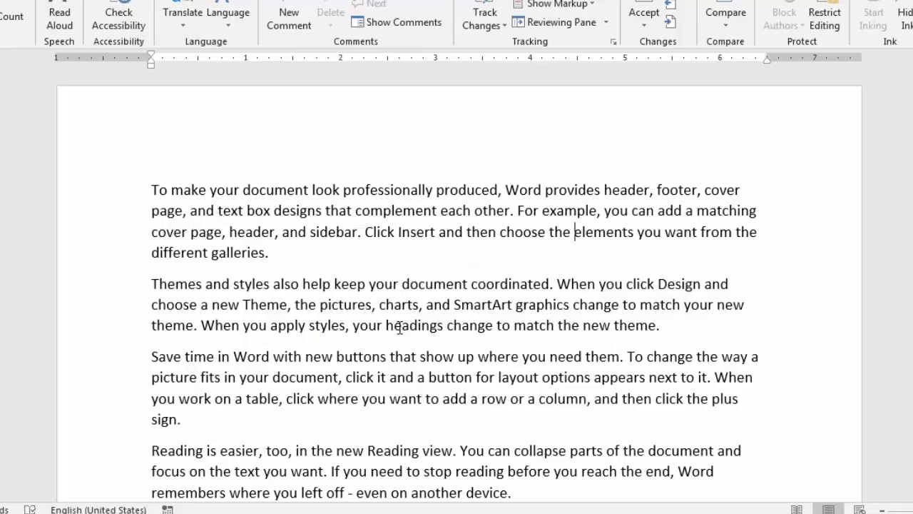
- After the first paragraph, add a line 'Computer Gyan Gurui' plus the author's name, then select it
{"action": "left_click", "coordinate": [323, 260]}
{"action": "scroll", "coordinate": [322, 261], "scroll_direction": "down", "scroll_amount": 1}
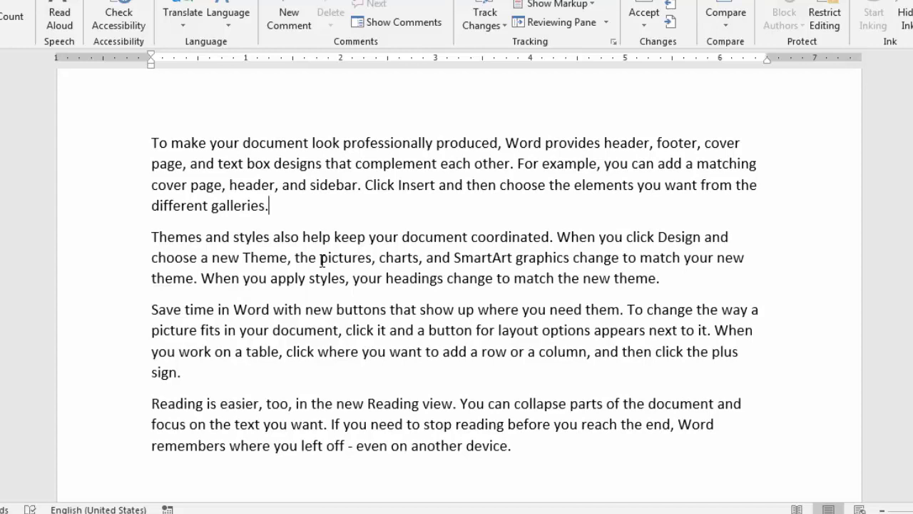
{"action": "key", "text": "Return"}
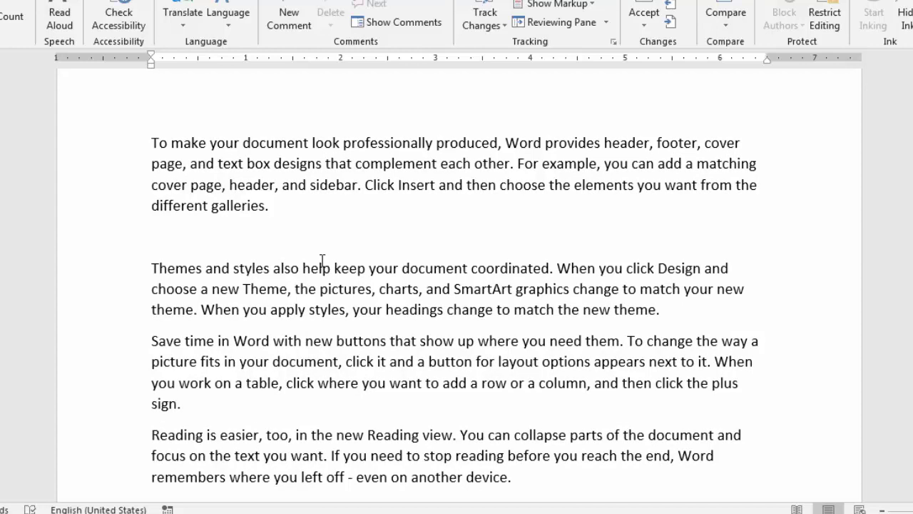
{"action": "type", "text": "Computer Gyan Gurui"}
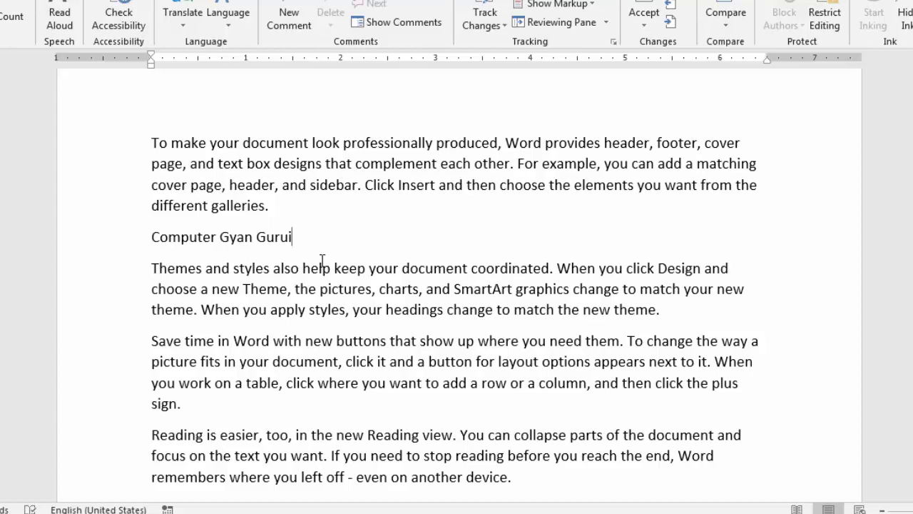
{"action": "type", "text": " ("}
{"action": "type", "text": "Manoj"}
{"action": "type", "text": " Kumar)"}
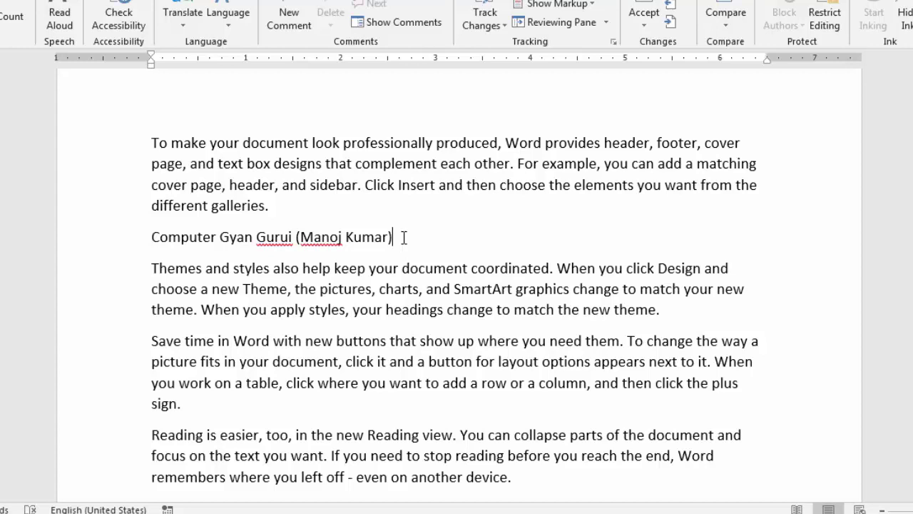
{"action": "left_click_drag", "start_coordinate": [393, 237], "coordinate": [178, 239]}
- Add a Proofing AutoCorrect entry that replaces cgg with the channel-and-author signature line
{"action": "left_click", "coordinate": [438, 261]}
{"action": "left_click", "coordinate": [19, 39]}
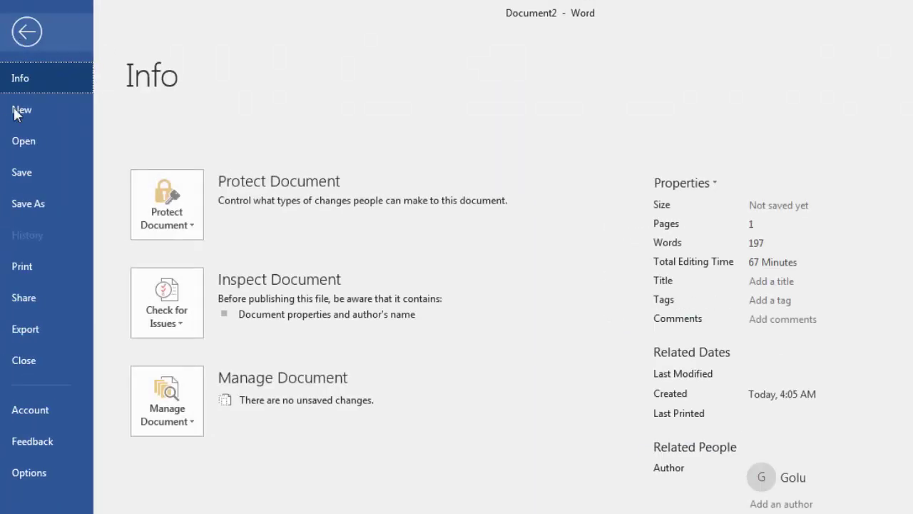
{"action": "left_click", "coordinate": [29, 473]}
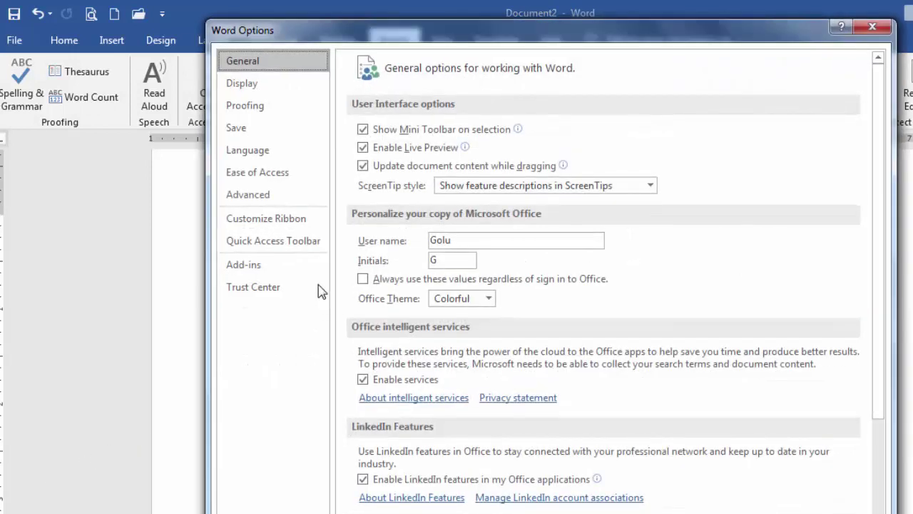
{"action": "left_click", "coordinate": [263, 106]}
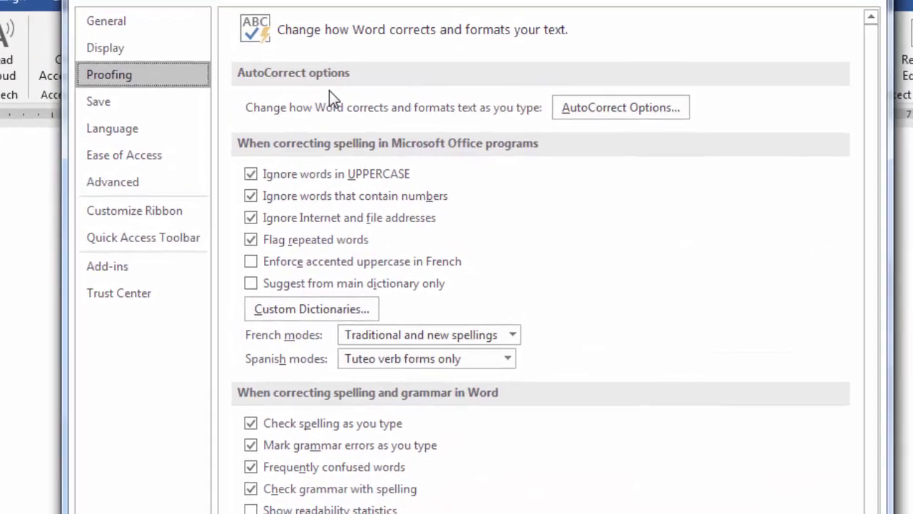
{"action": "left_click", "coordinate": [635, 123]}
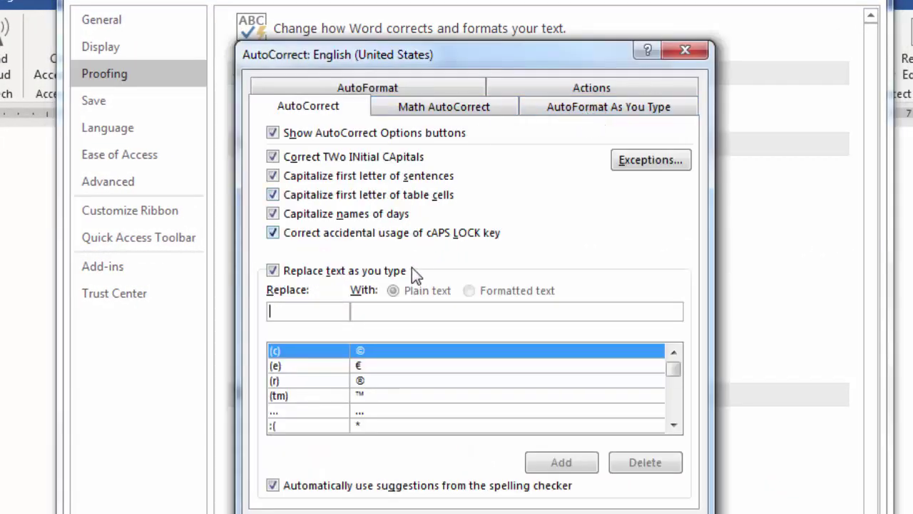
{"action": "left_click", "coordinate": [385, 313]}
{"action": "type", "text": "Computer Gyan Gurui (Manoj Kumar)"}
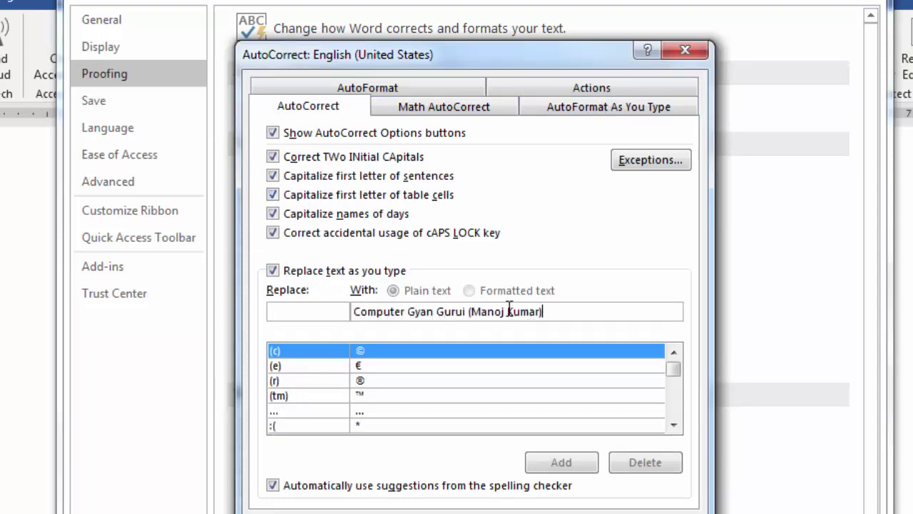
{"action": "left_click", "coordinate": [318, 312]}
{"action": "type", "text": "c"}
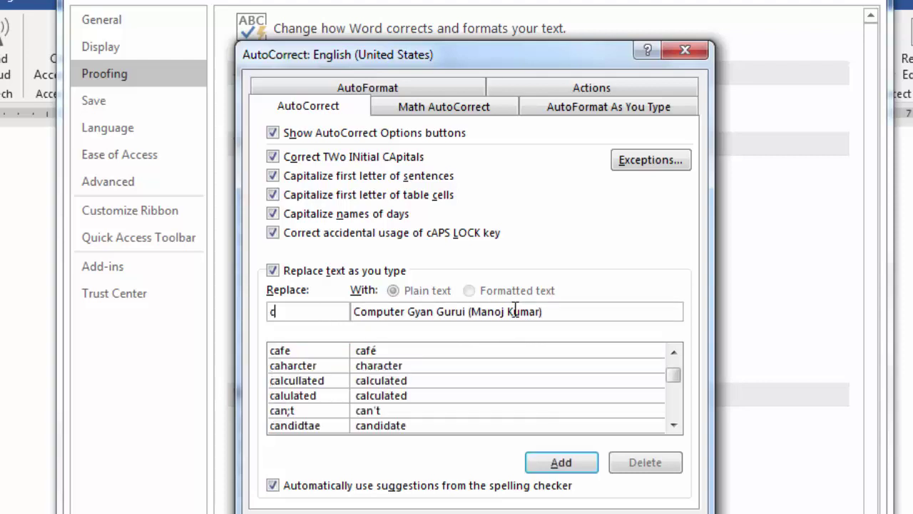
{"action": "type", "text": "gg"}
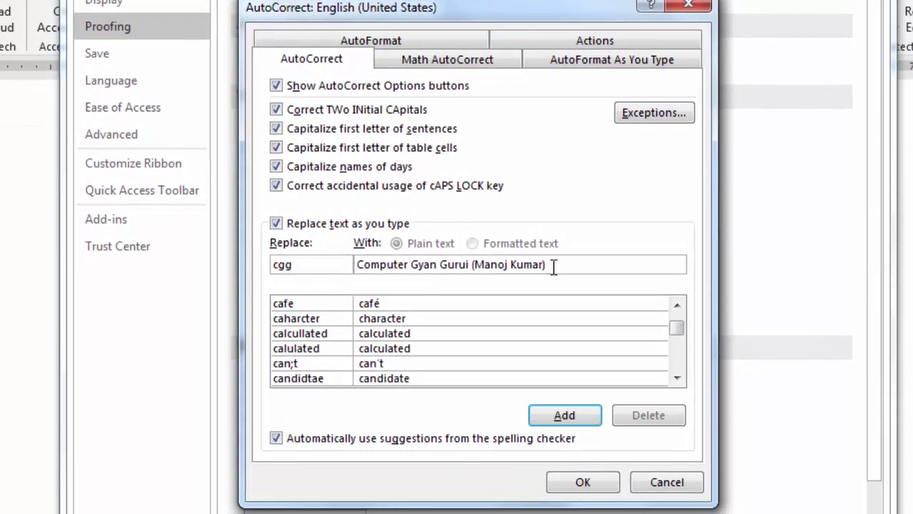
{"action": "left_click", "coordinate": [574, 413]}
{"action": "left_click", "coordinate": [589, 485]}
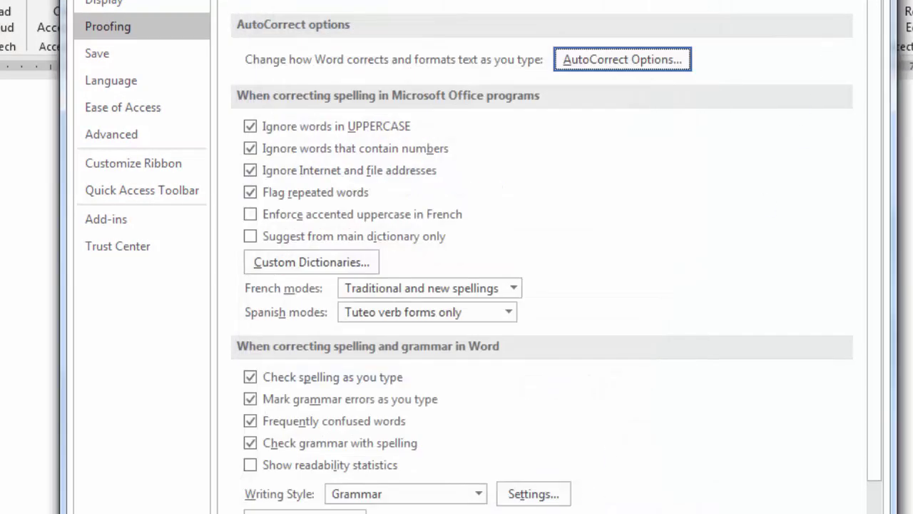
- Start a new paragraph after 'new theme.' and type cgg to expand it into the signature
{"action": "left_click", "coordinate": [735, 510]}
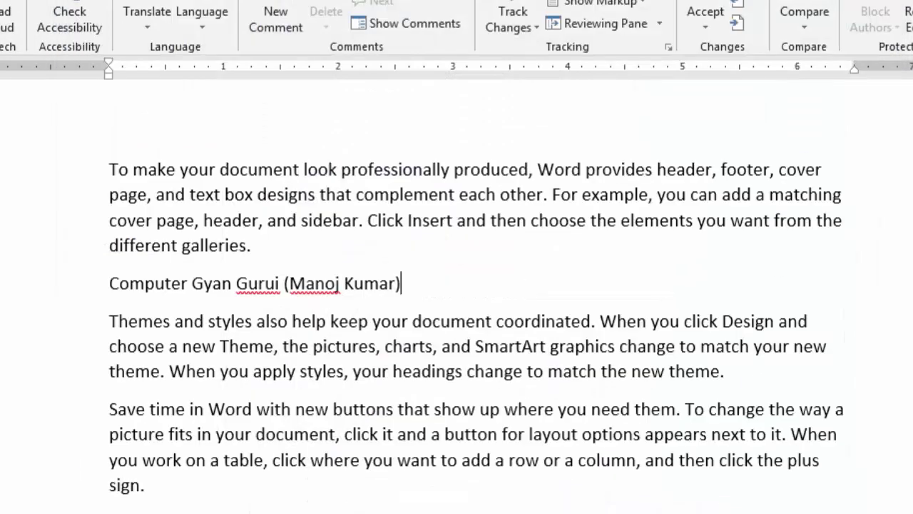
{"action": "scroll", "coordinate": [429, 357], "scroll_direction": "down", "scroll_amount": 1}
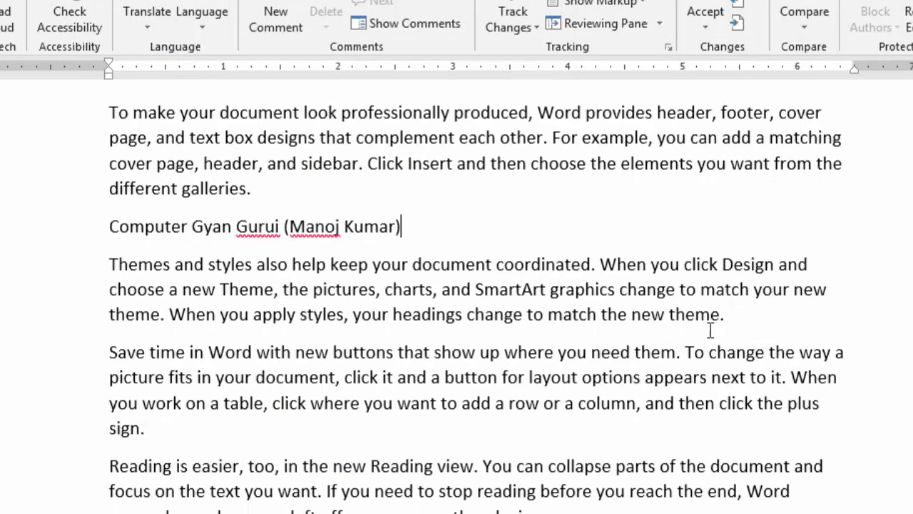
{"action": "left_click", "coordinate": [751, 324]}
{"action": "key", "text": "Return"}
{"action": "type", "text": "cgg"}
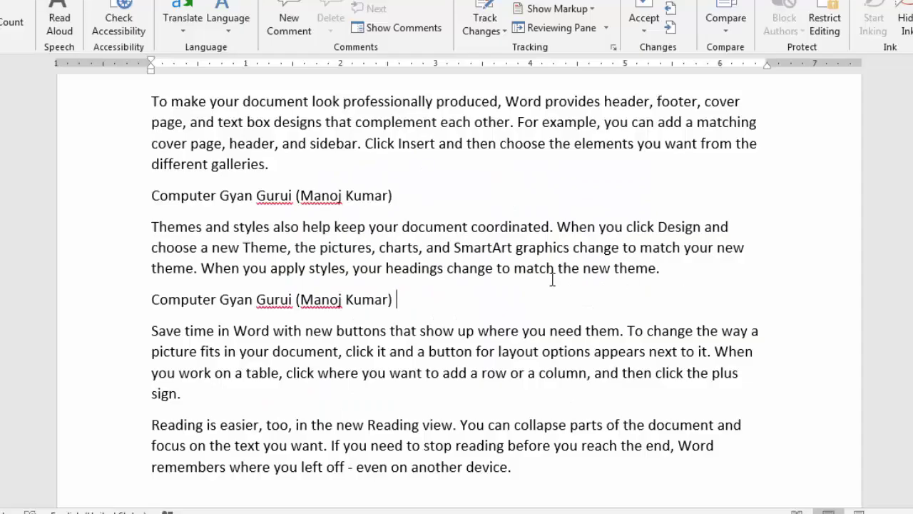
- Select the text and switch its line spacing to 1.5, then double, then back to single
{"action": "scroll", "coordinate": [552, 279], "scroll_direction": "up", "scroll_amount": 2}
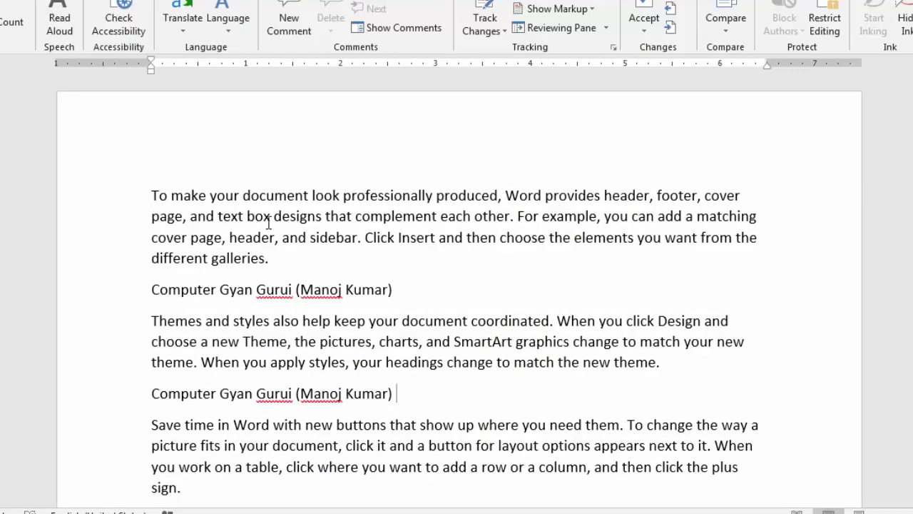
{"action": "mouse_move", "coordinate": [152, 195]}
{"action": "left_mouse_down"}
{"action": "mouse_move", "coordinate": [316, 320]}
{"action": "mouse_move", "coordinate": [633, 484]}
{"action": "left_mouse_up"}
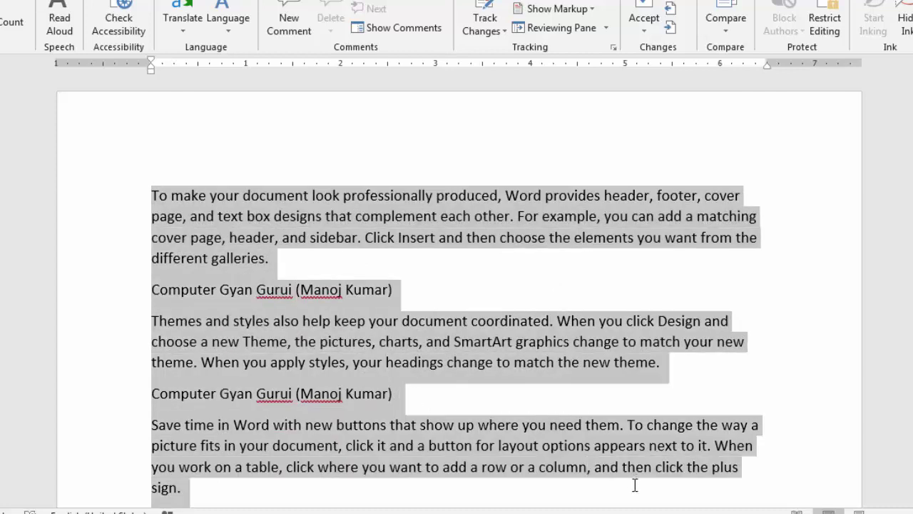
{"action": "scroll", "coordinate": [619, 425], "scroll_direction": "down", "scroll_amount": 2}
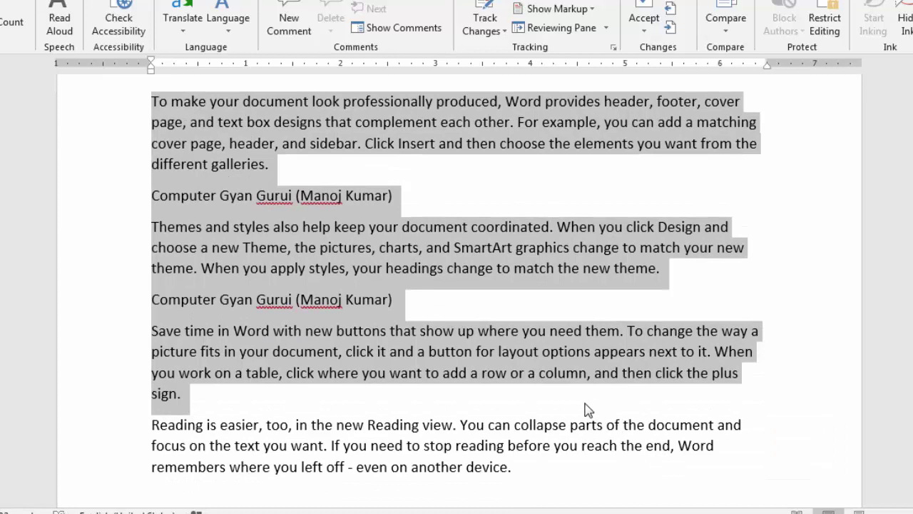
{"action": "scroll", "coordinate": [584, 409], "scroll_direction": "up", "scroll_amount": 2}
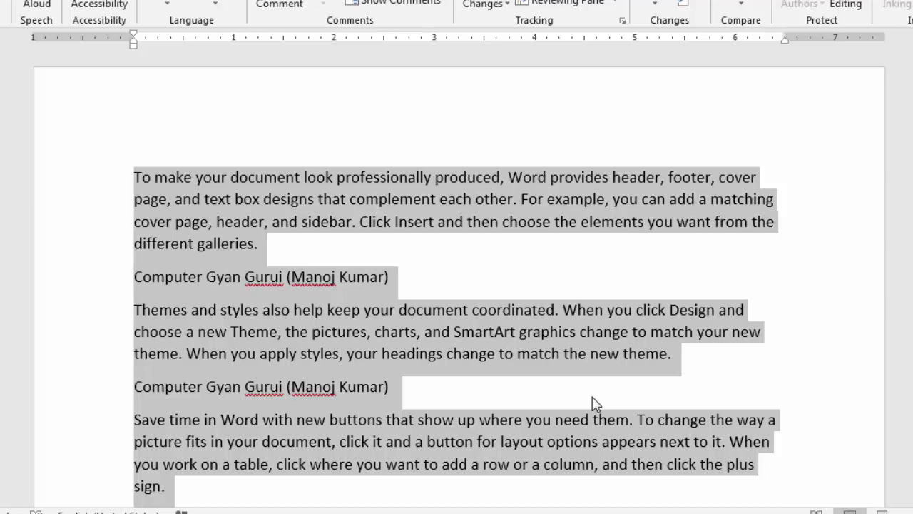
{"action": "key", "text": "ctrl+5"}
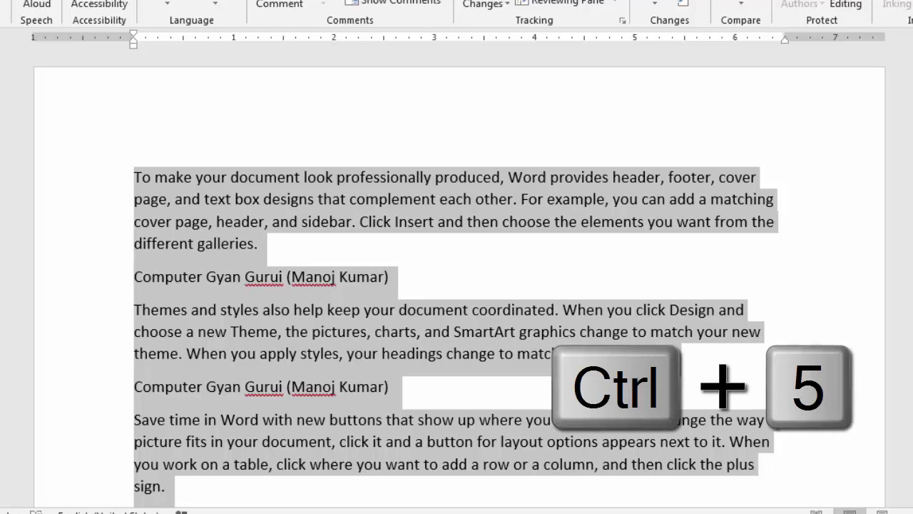
{"action": "key", "text": "ctrl+5"}
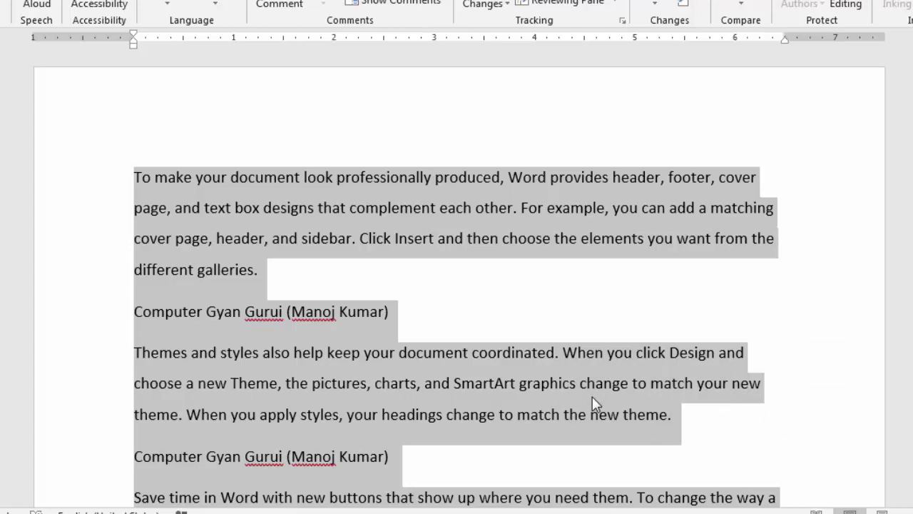
{"action": "key", "text": "ctrl+2"}
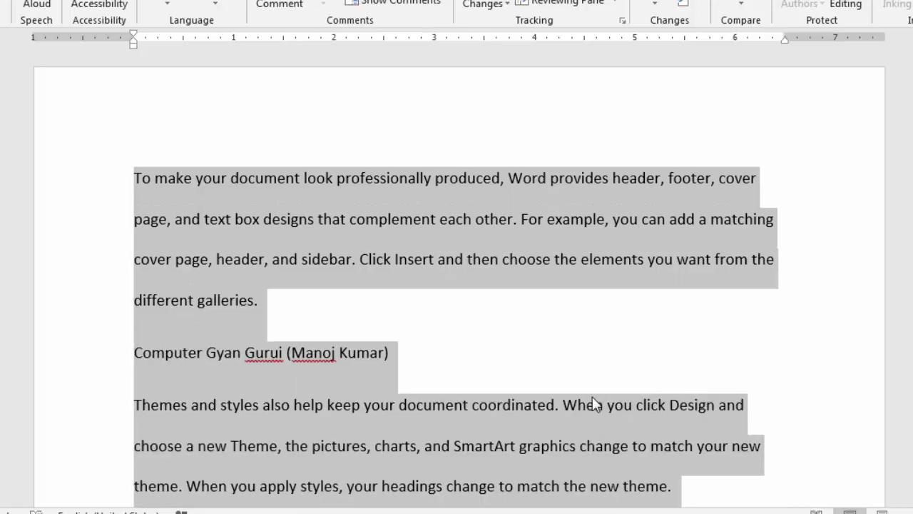
{"action": "key", "text": "ctrl+1"}
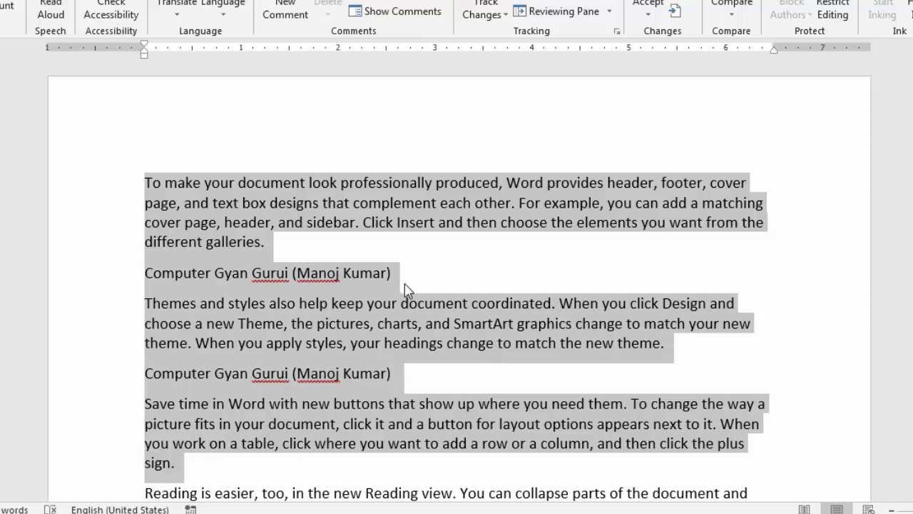
- Make the byline after the cover-page paragraph bold, Blue and 18 pt
{"action": "left_click_drag", "start_coordinate": [396, 272], "coordinate": [153, 273]}
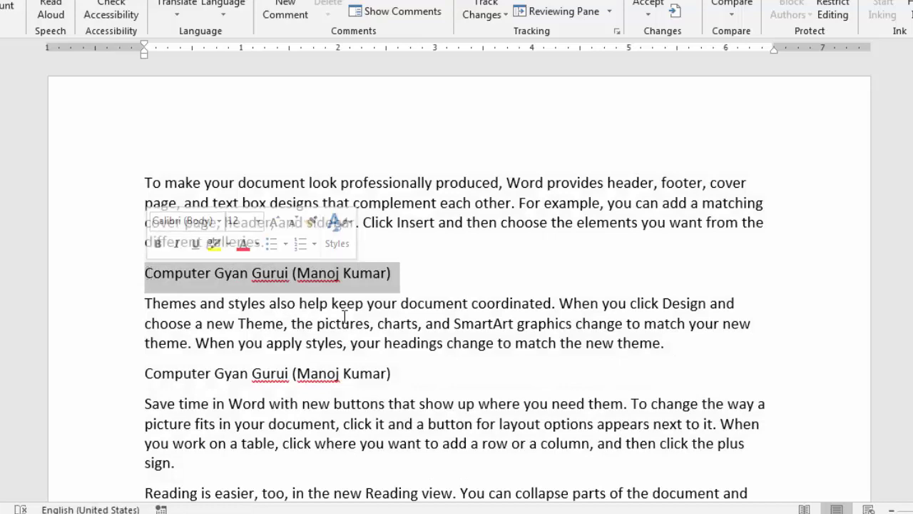
{"action": "key", "text": "ctrl+b"}
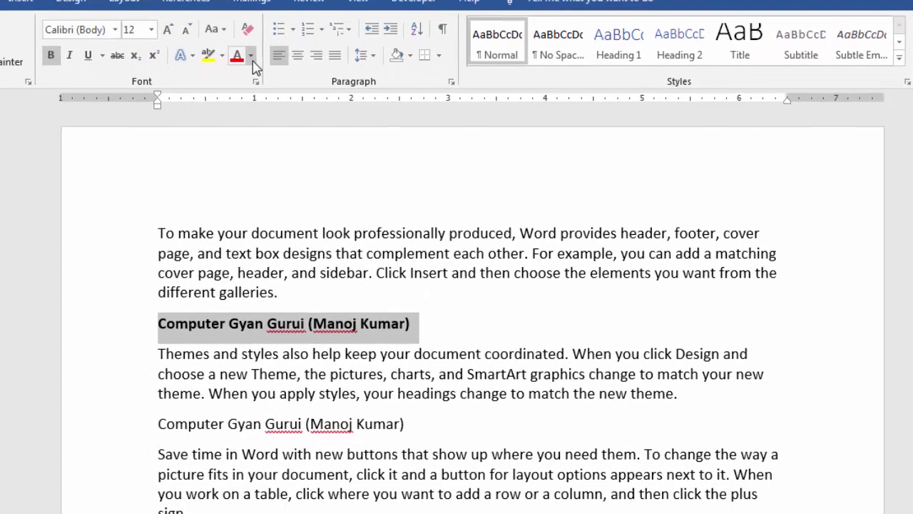
{"action": "left_click", "coordinate": [252, 61]}
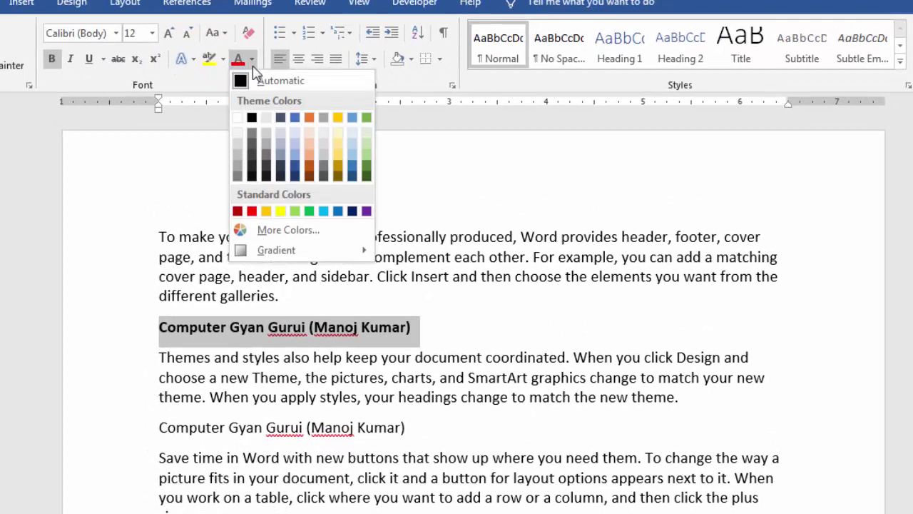
{"action": "left_click", "coordinate": [339, 212]}
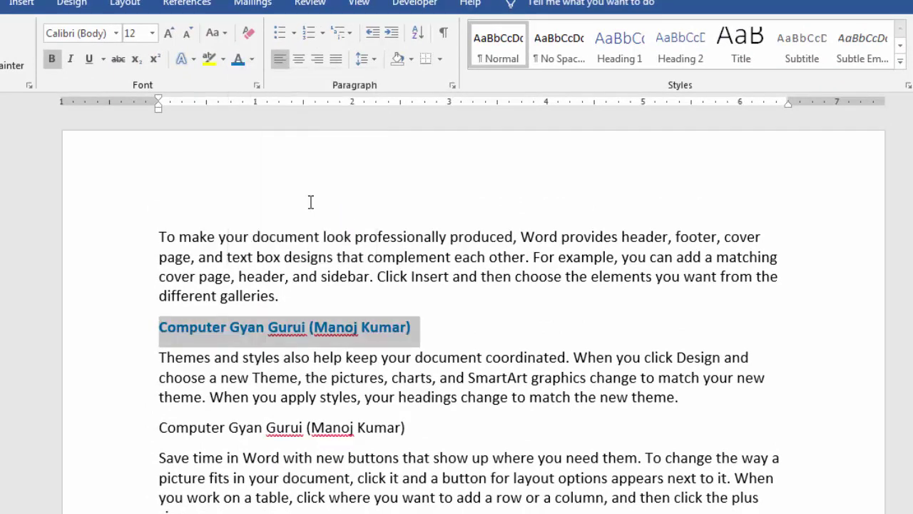
{"action": "left_click", "coordinate": [153, 39]}
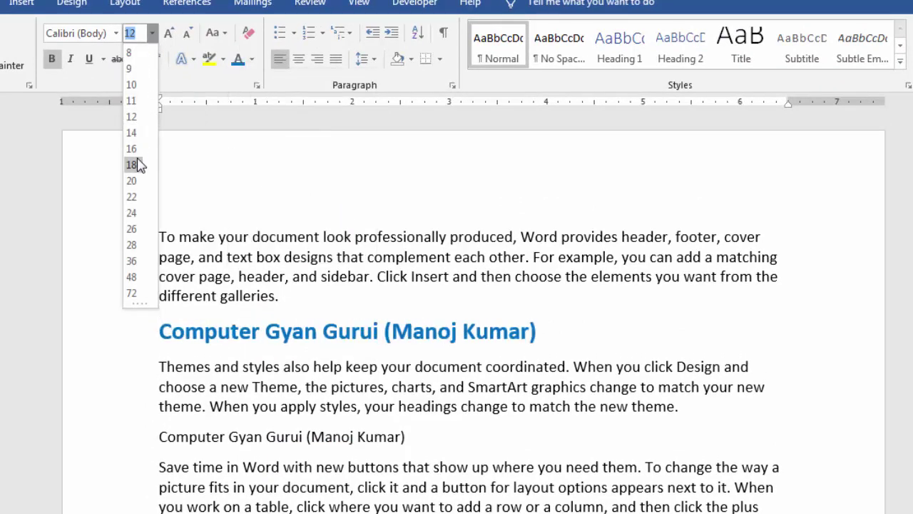
{"action": "left_click", "coordinate": [136, 164]}
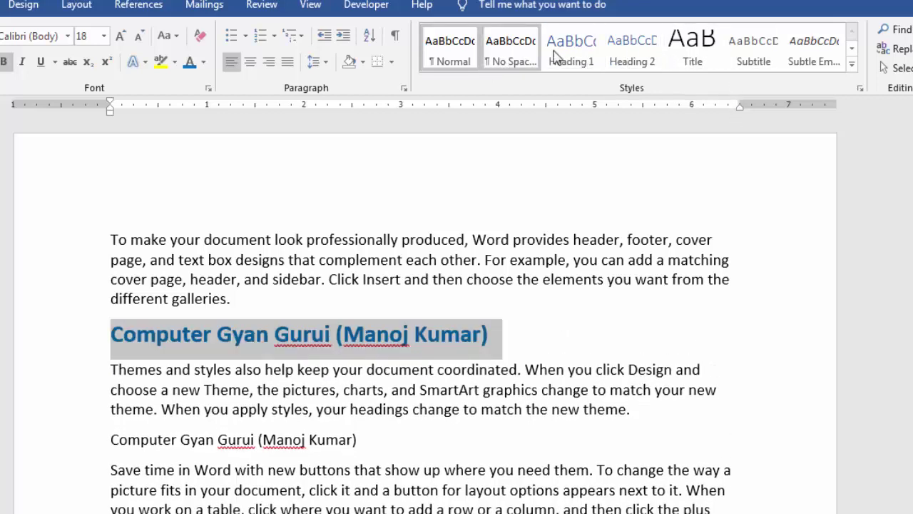
- Select the blue bold 18 pt byline and create a style named my_head from it
{"action": "left_click", "coordinate": [558, 348]}
{"action": "triple_click", "coordinate": [279, 344]}
{"action": "left_click", "coordinate": [391, 339]}
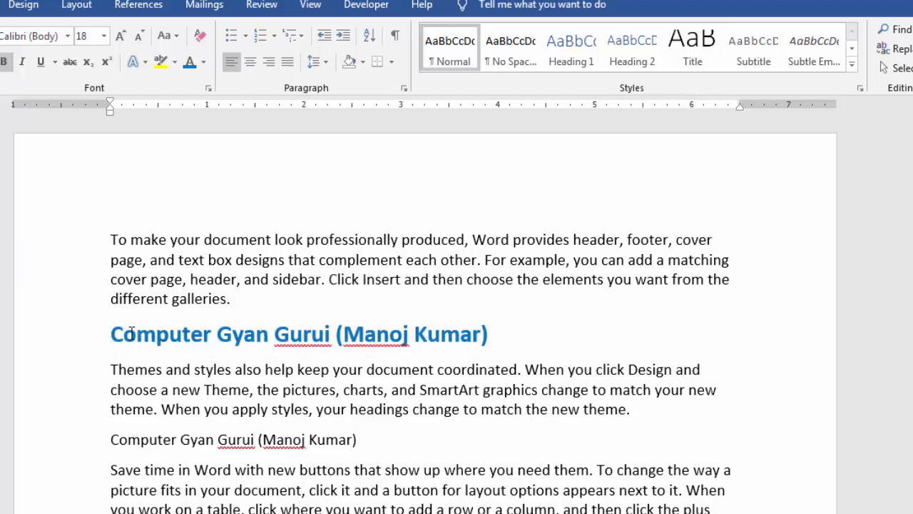
{"action": "left_click_drag", "start_coordinate": [112, 333], "coordinate": [500, 333]}
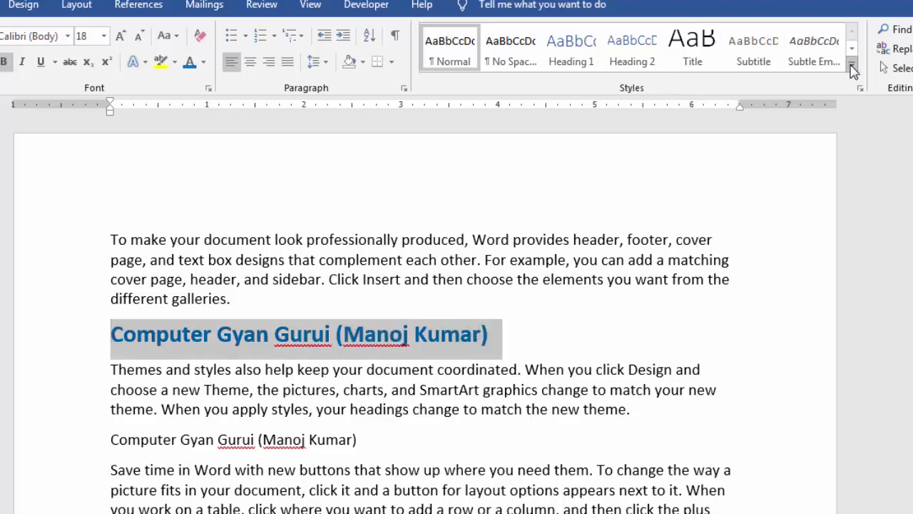
{"action": "left_click", "coordinate": [852, 68]}
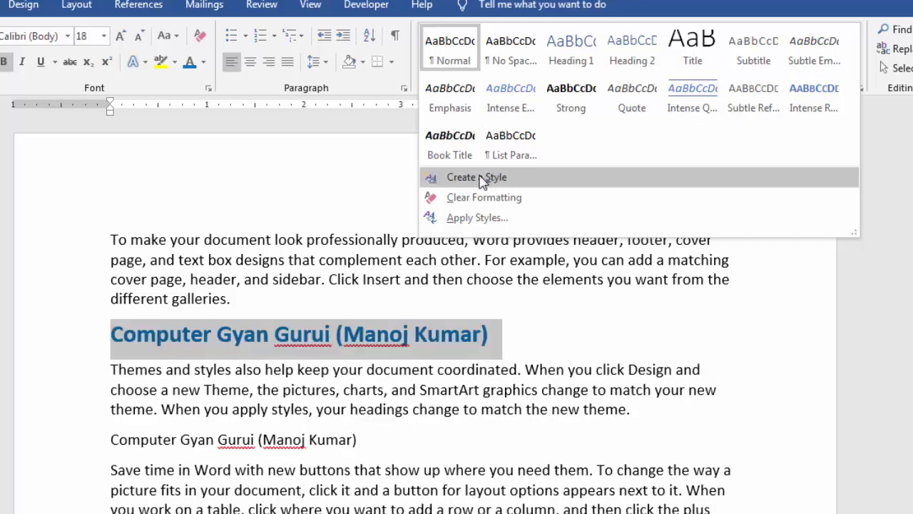
{"action": "left_click", "coordinate": [482, 181]}
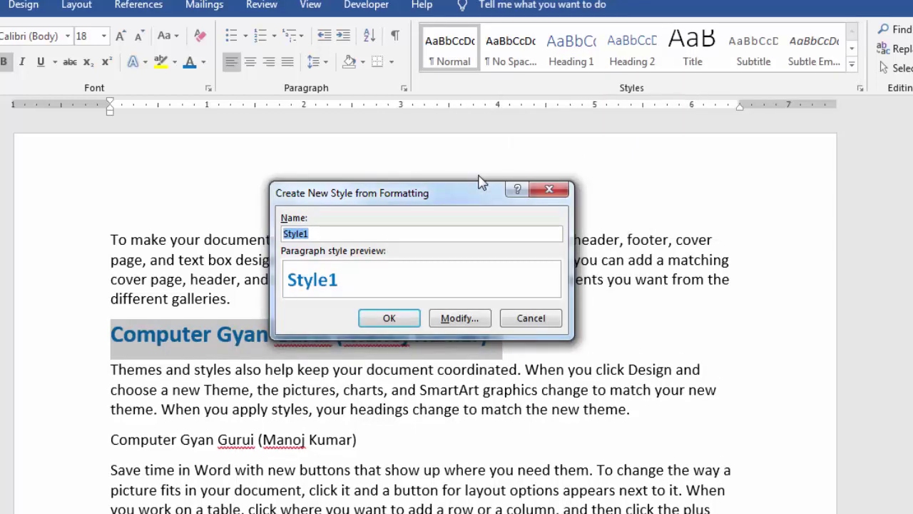
{"action": "type", "text": "my"}
{"action": "type", "text": "_head"}
{"action": "left_click", "coordinate": [391, 317]}
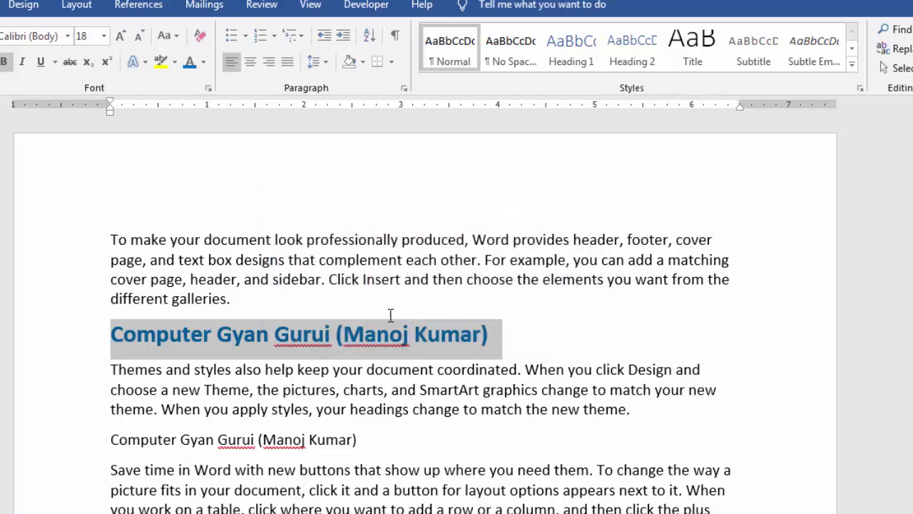
{"action": "left_click", "coordinate": [555, 314]}
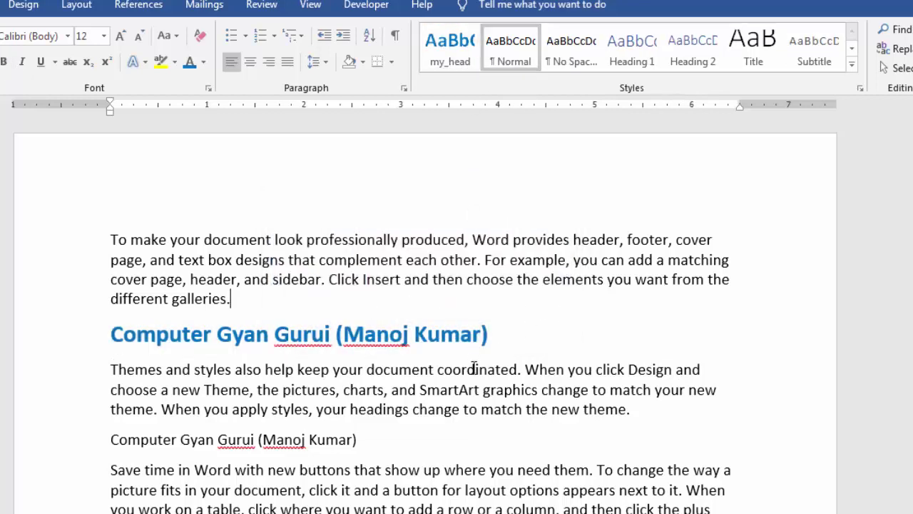
- Apply the my_head style to the second byline
{"action": "scroll", "coordinate": [477, 385], "scroll_direction": "down", "scroll_amount": 1}
{"action": "scroll", "coordinate": [476, 385], "scroll_direction": "down", "scroll_amount": 1}
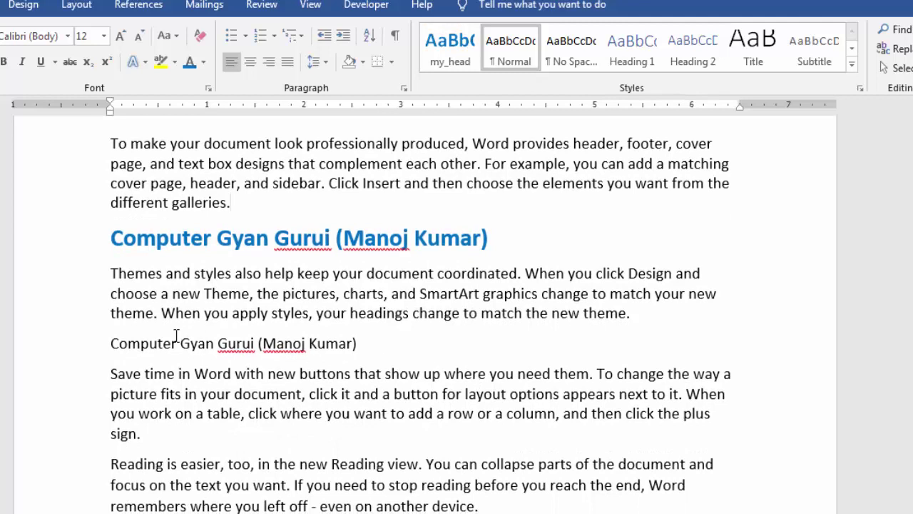
{"action": "left_click_drag", "start_coordinate": [111, 342], "coordinate": [357, 343]}
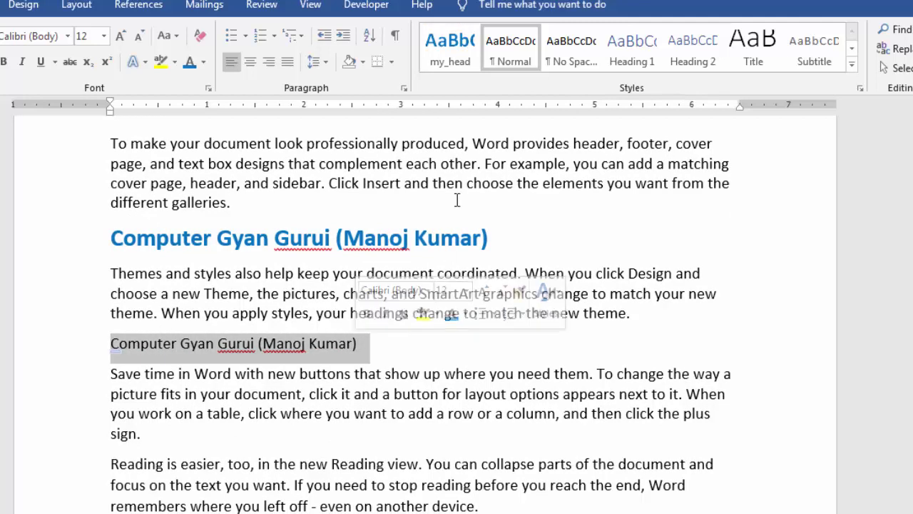
{"action": "left_click", "coordinate": [450, 62]}
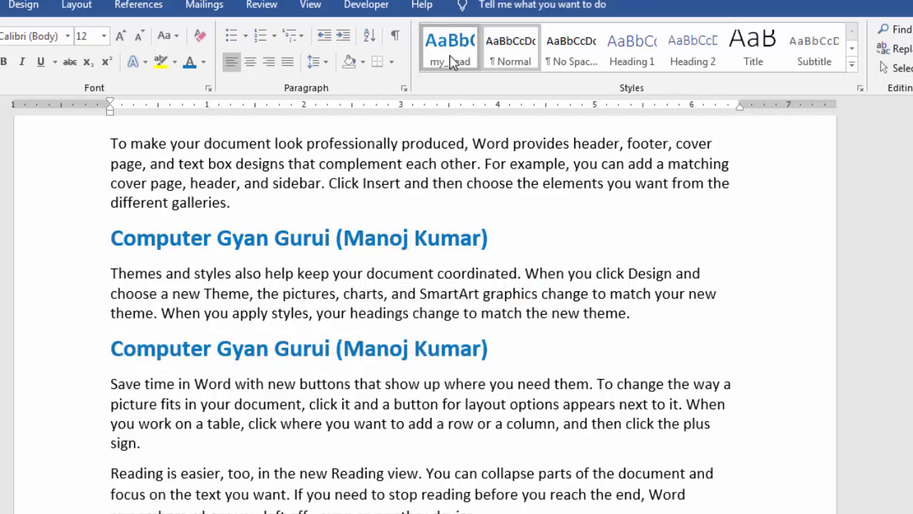
{"action": "left_click", "coordinate": [521, 313]}
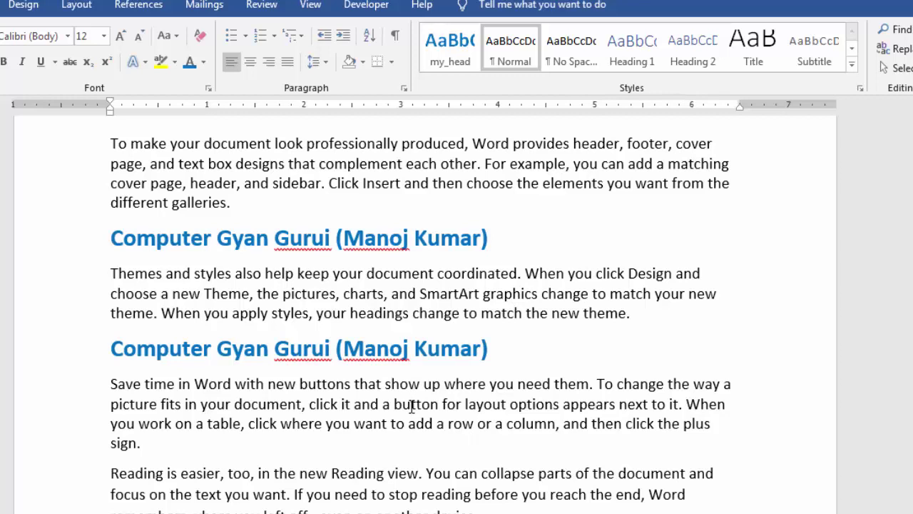
{"action": "left_click", "coordinate": [403, 348]}
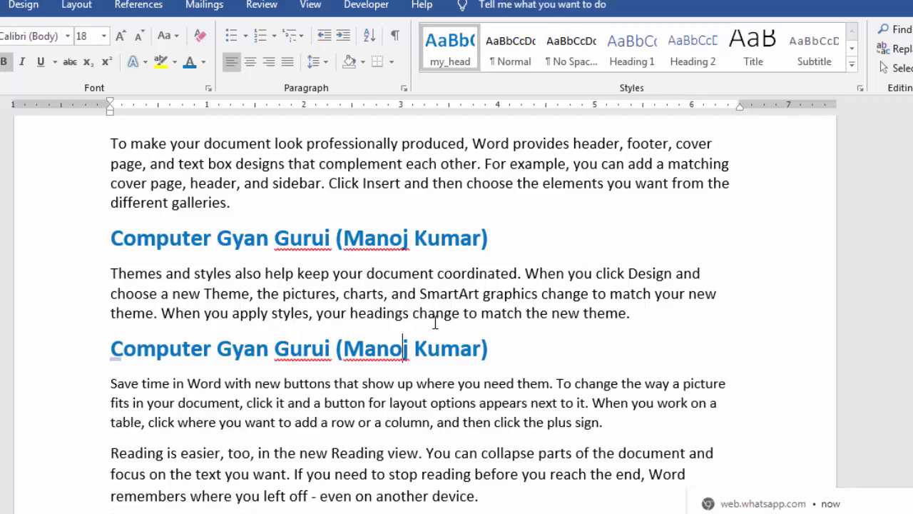
- Remove my_head from the Style Gallery
{"action": "right_click", "coordinate": [447, 58]}
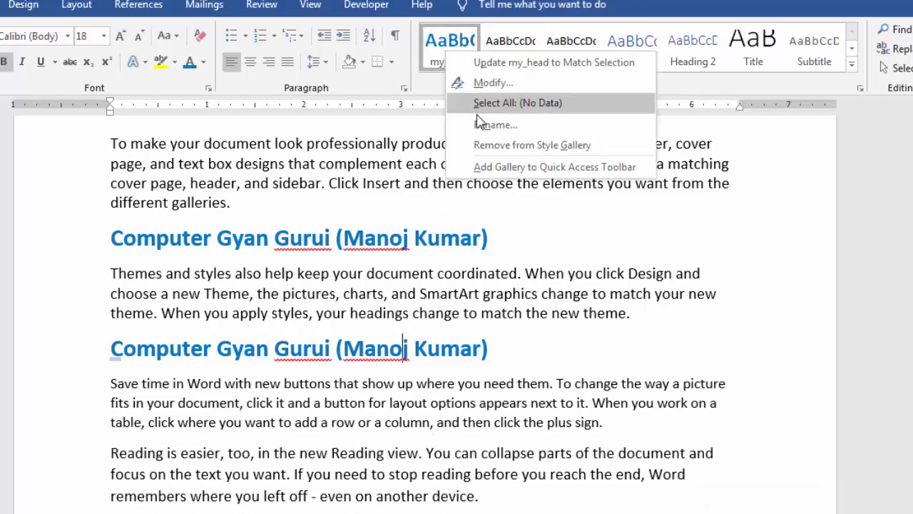
{"action": "left_click", "coordinate": [517, 147]}
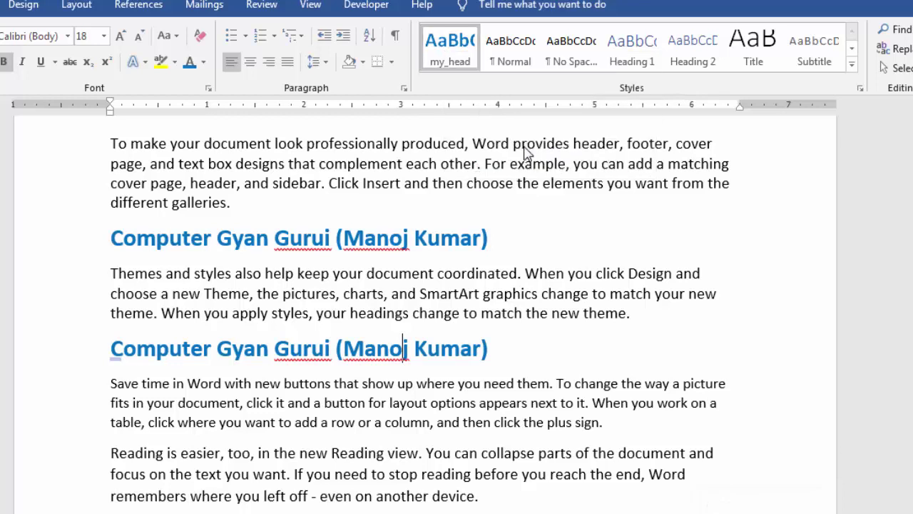
{"action": "left_click", "coordinate": [547, 168]}
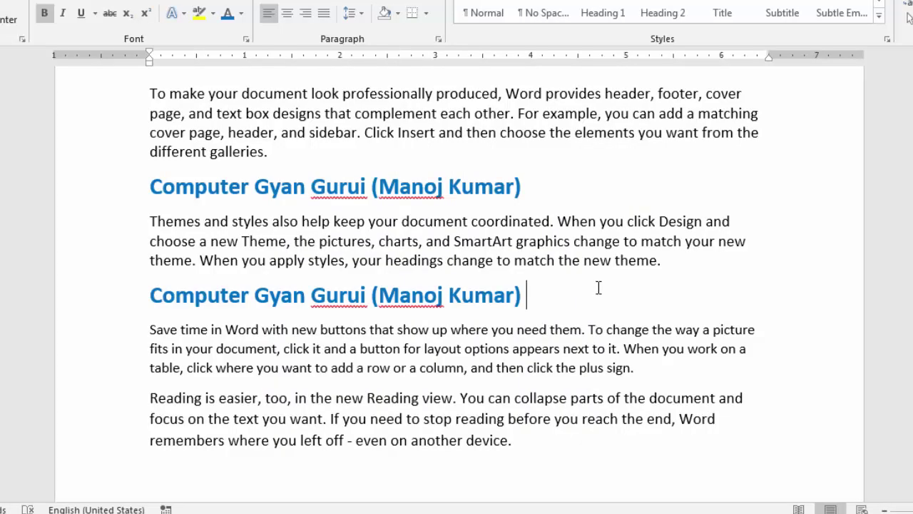
- Type 'hjlkdhkd hk' on the empty line below the text and make it bold and underlined
{"action": "scroll", "coordinate": [598, 287], "scroll_direction": "down", "scroll_amount": 3}
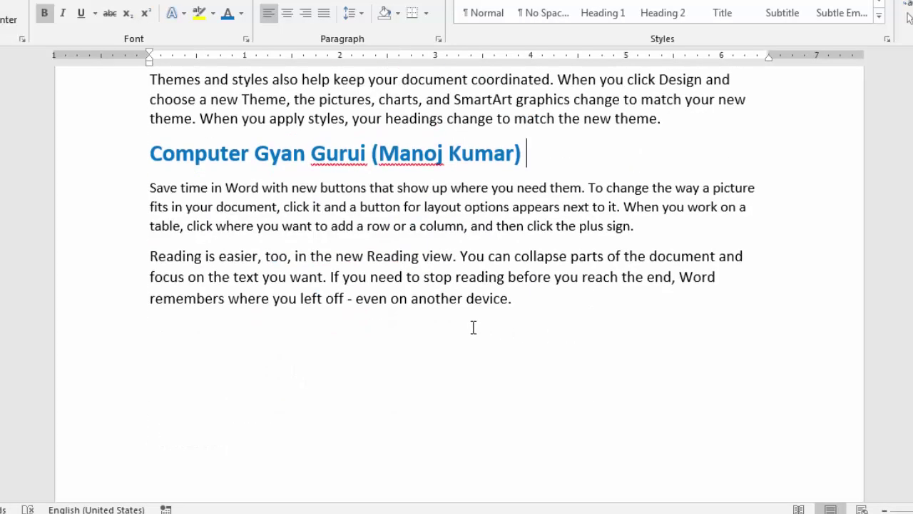
{"action": "left_click", "coordinate": [470, 328]}
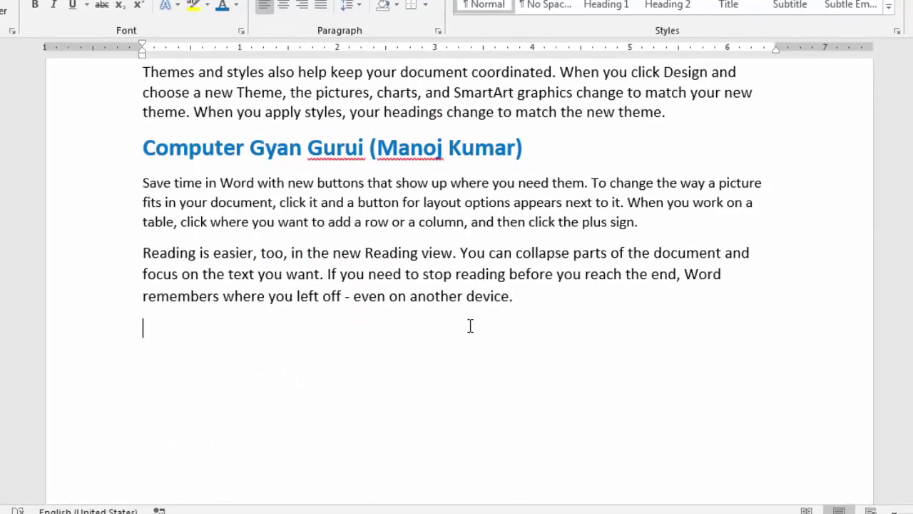
{"action": "type", "text": "hjlkdhkd hk"}
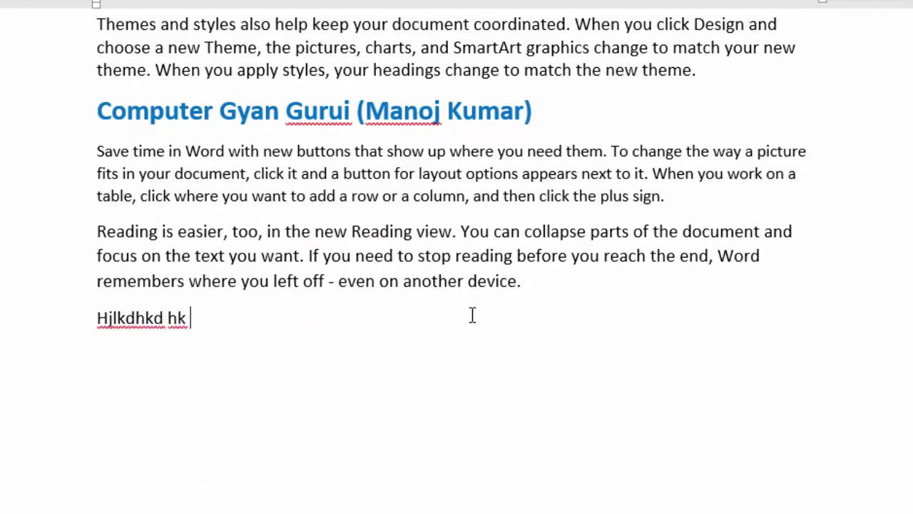
{"action": "key", "text": "shift+Left"}
{"action": "key", "text": "shift+Left"}
{"action": "key", "text": "shift+Left"}
{"action": "key", "text": "shift+Left"}
{"action": "key", "text": "shift+Left"}
{"action": "key", "text": "shift+Left"}
{"action": "key", "text": "shift+Left"}
{"action": "key", "text": "shift+Left"}
{"action": "key", "text": "shift+Left"}
{"action": "key", "text": "shift+Left"}
{"action": "key", "text": "shift+Left"}
{"action": "key", "text": "shift+Left"}
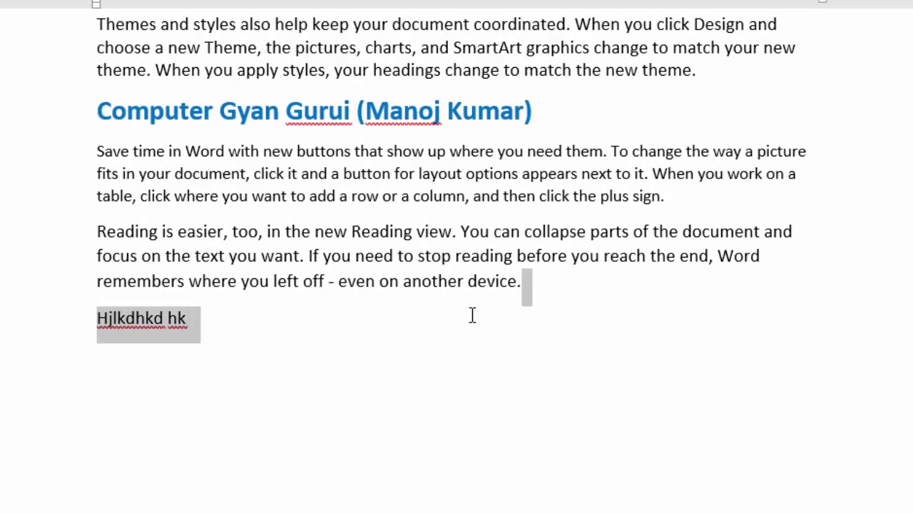
{"action": "key", "text": "shift+Right"}
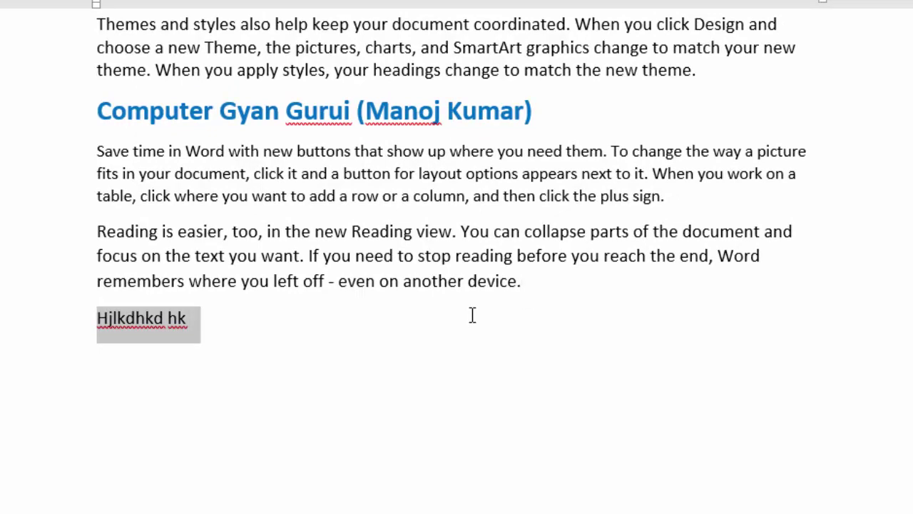
{"action": "key", "text": "ctrl+b"}
{"action": "key", "text": "ctrl+u"}
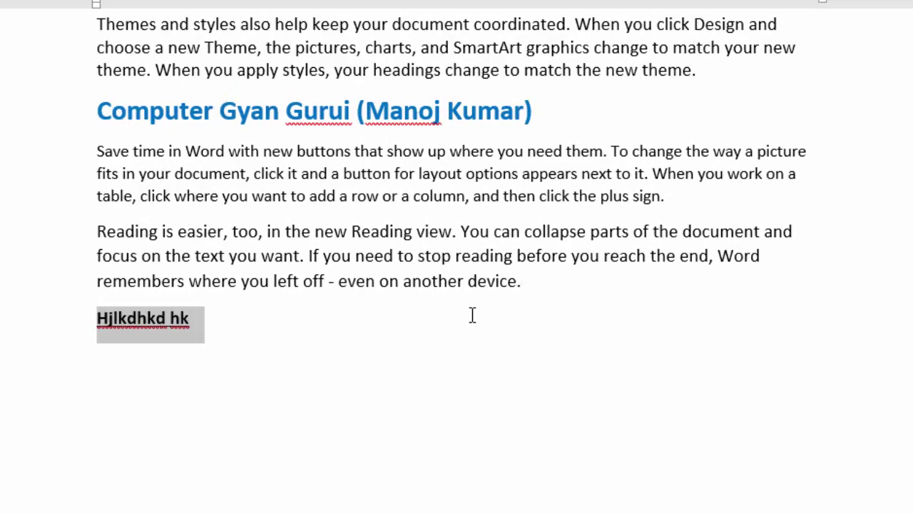
- Add the line 'H fkhdfkdhfdklfh h' beneath it, then delete it, leaving an empty line
{"action": "left_click", "coordinate": [473, 314]}
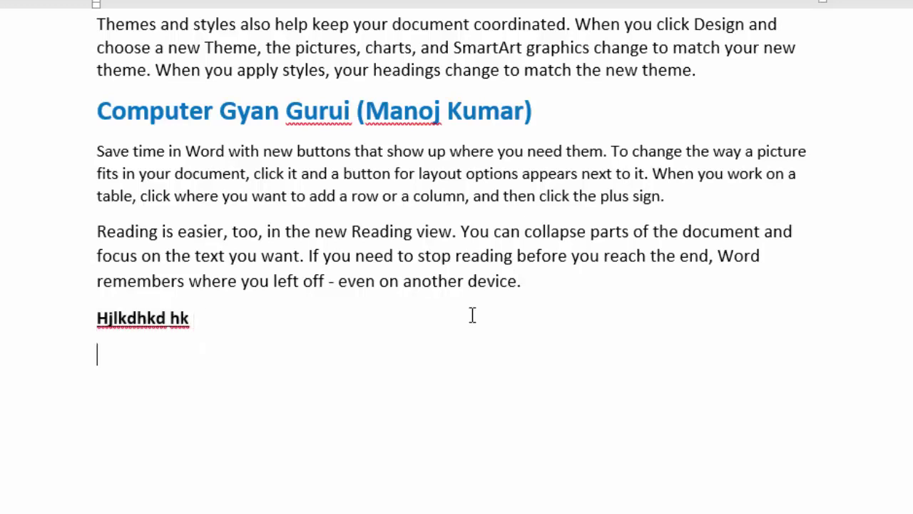
{"action": "key", "text": "Return"}
{"action": "type", "text": "H fkhdfkdhfdklfh h"}
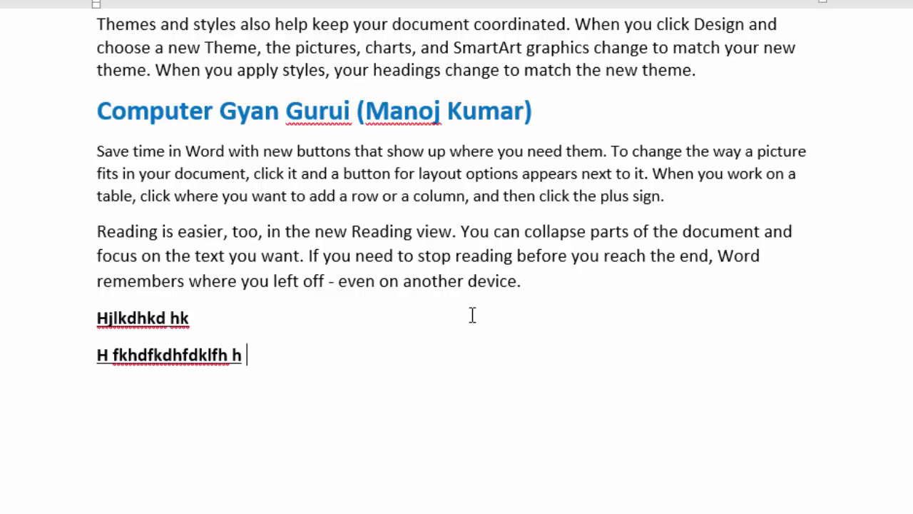
{"action": "key", "text": "shift+Left"}
{"action": "key", "text": "shift+Left"}
{"action": "key", "text": "shift+Left"}
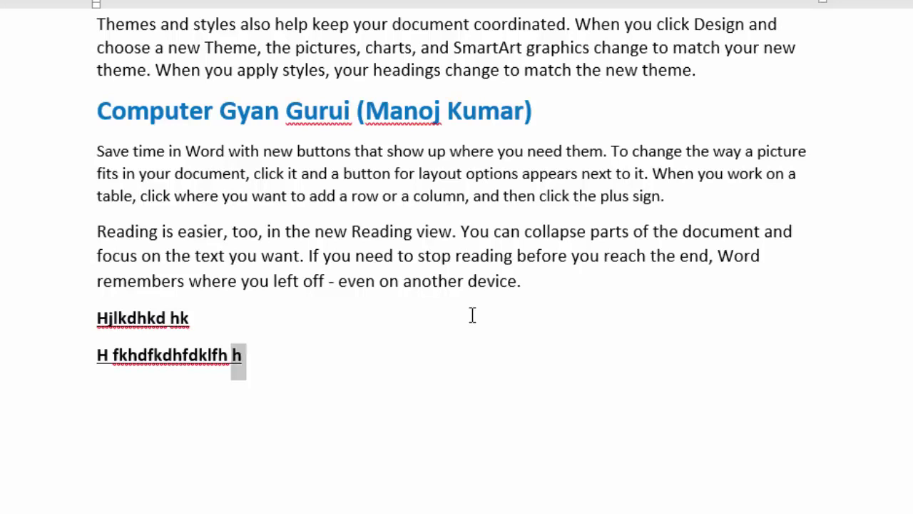
{"action": "key", "text": "shift+Left"}
{"action": "key", "text": "shift+Left"}
{"action": "key", "text": "shift+Left"}
{"action": "key", "text": "shift+Left"}
{"action": "key", "text": "shift+Left"}
{"action": "key", "text": "shift+Left"}
{"action": "key", "text": "shift+Left"}
{"action": "key", "text": "shift+Left"}
{"action": "key", "text": "shift+Left"}
{"action": "key", "text": "shift+Left"}
{"action": "key", "text": "shift+Left"}
{"action": "key", "text": "shift+Left"}
{"action": "key", "text": "shift+Left"}
{"action": "key", "text": "shift+Left"}
{"action": "key", "text": "shift+Left"}
{"action": "key", "text": "shift+Left"}
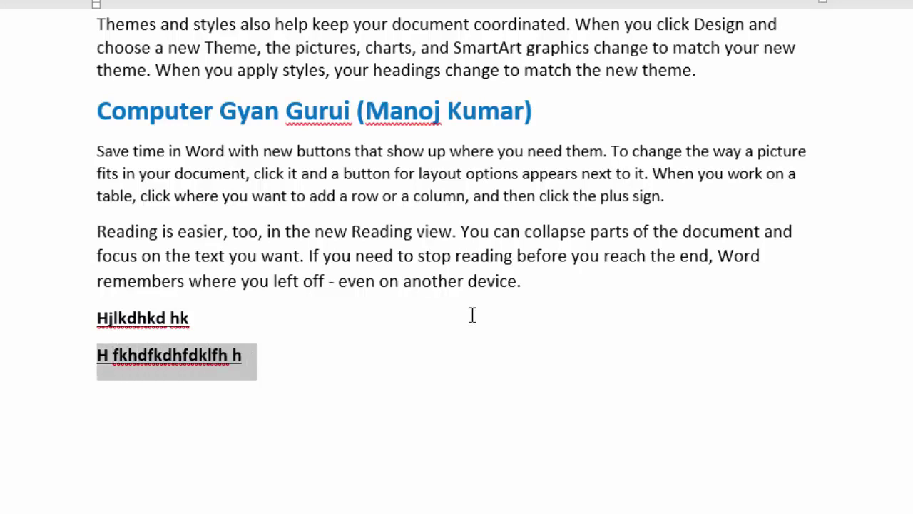
{"action": "key", "text": "Delete"}
{"action": "key", "text": "BackSpace"}
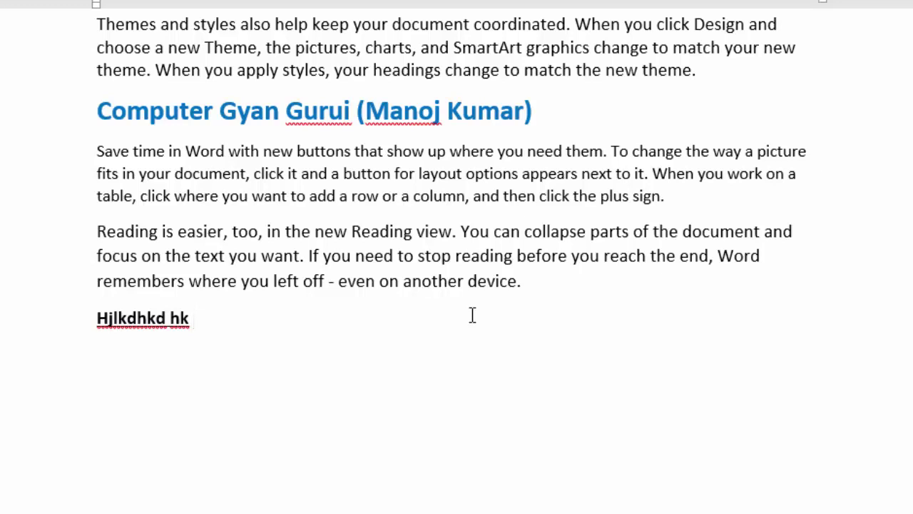
{"action": "key", "text": "Return"}
- Clear character formatting and type a line of plain placeholder text below Hjlkdhkd hk
{"action": "key", "text": "ctrl+space"}
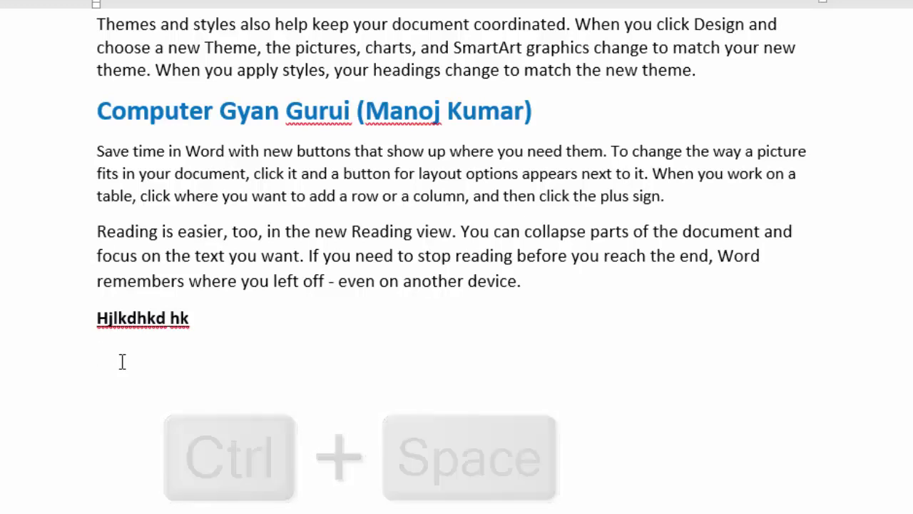
{"action": "type", "text": "hdkfh dkhfkfdkjhf"}
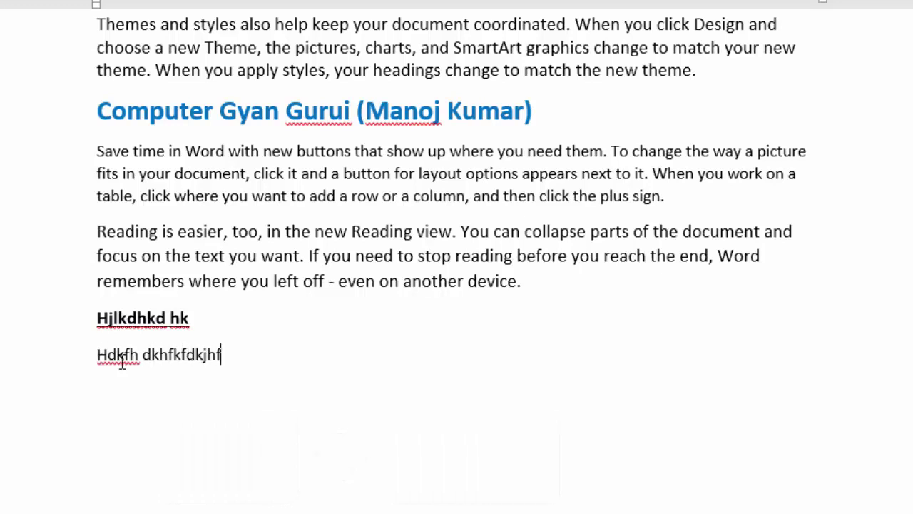
{"action": "type", "text": "kldhfkldhfkldhfkld kjhgflkjdhfkldhfkldhf dlkhf"}
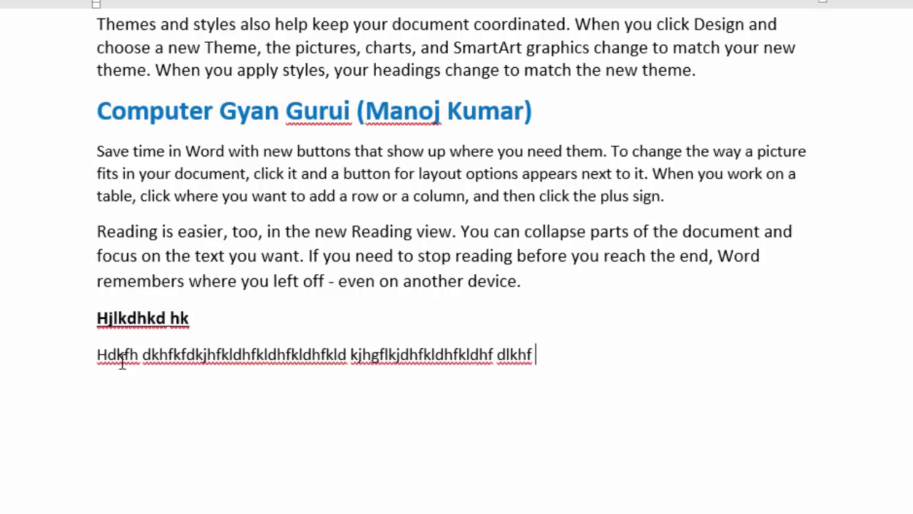
{"action": "scroll", "coordinate": [71, 369], "scroll_direction": "up", "scroll_amount": 3}
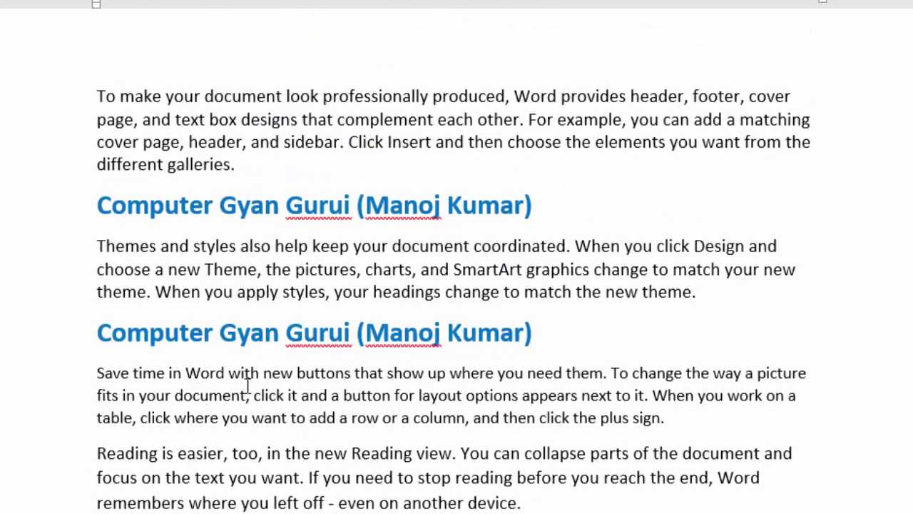
{"action": "left_click", "coordinate": [179, 332]}
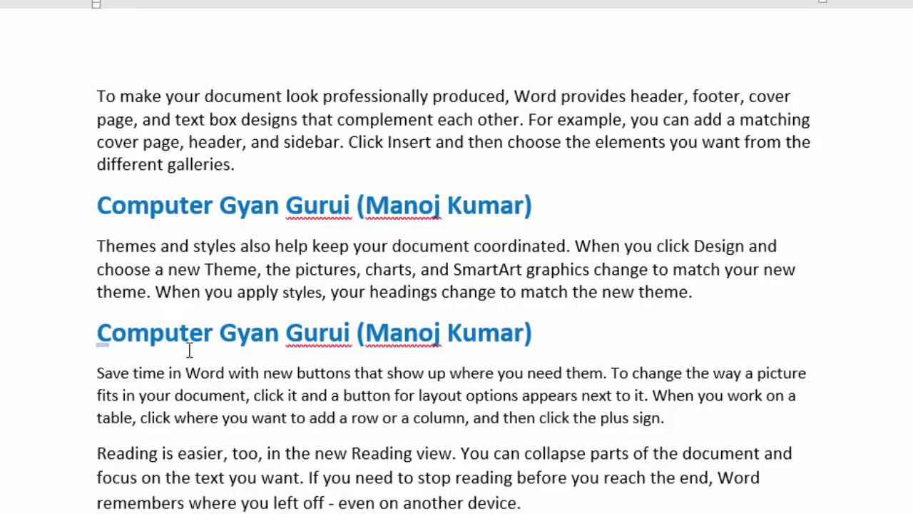
{"action": "left_click", "coordinate": [165, 333]}
- Make the word 'styles' bold and larger, then reset it to plain formatting with Ctrl+Space
{"action": "left_click", "coordinate": [97, 246]}
{"action": "left_click", "coordinate": [327, 276], "text": "shift"}
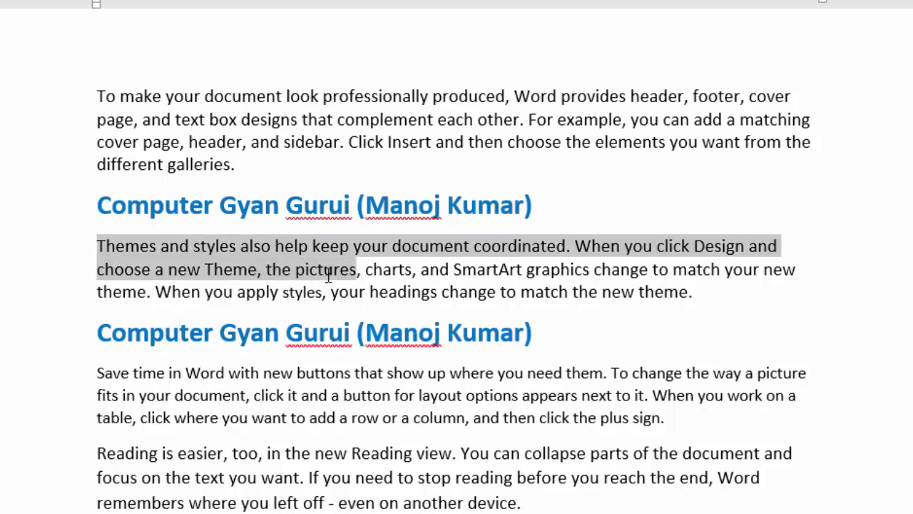
{"action": "left_click", "coordinate": [306, 291]}
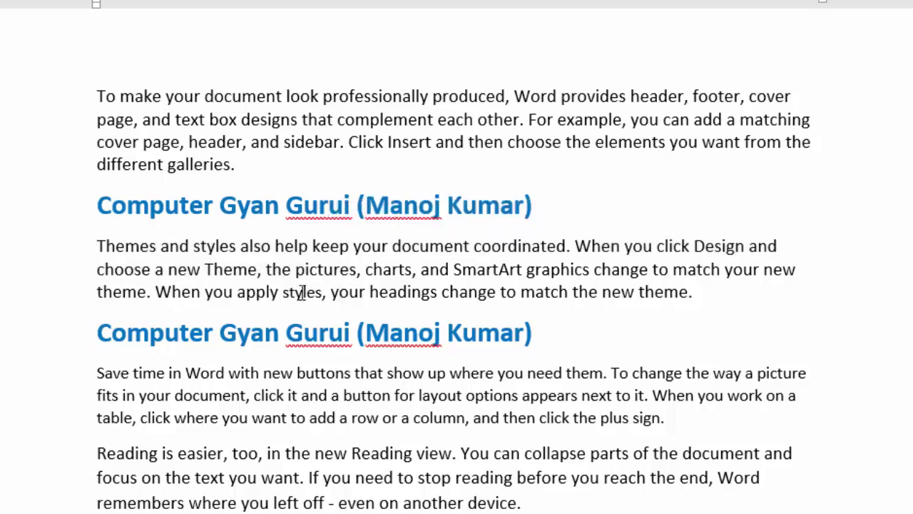
{"action": "double_click", "coordinate": [303, 291]}
{"action": "key", "text": "ctrl+b"}
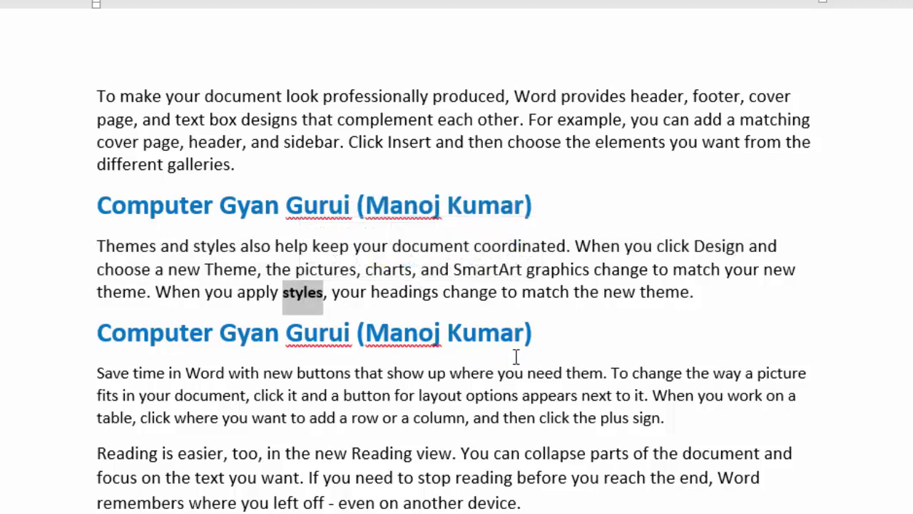
{"action": "key", "text": "ctrl+shift+period"}
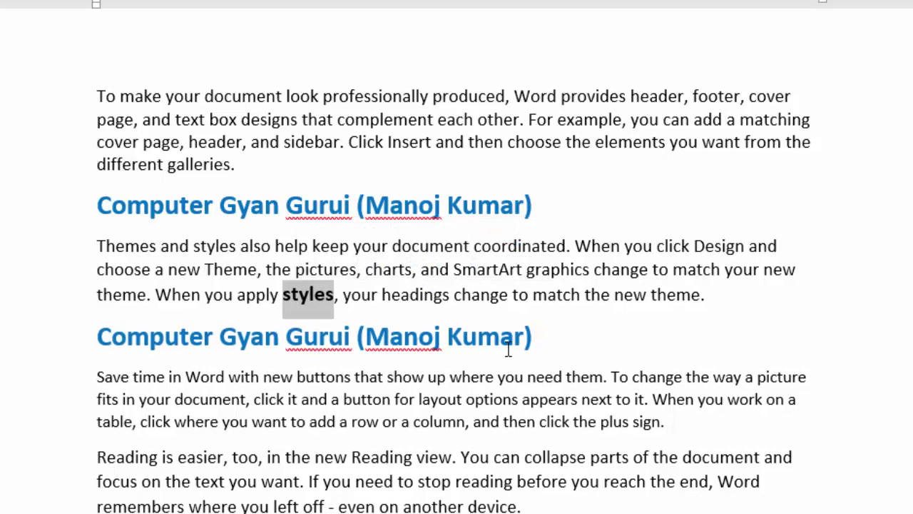
{"action": "left_click", "coordinate": [533, 294]}
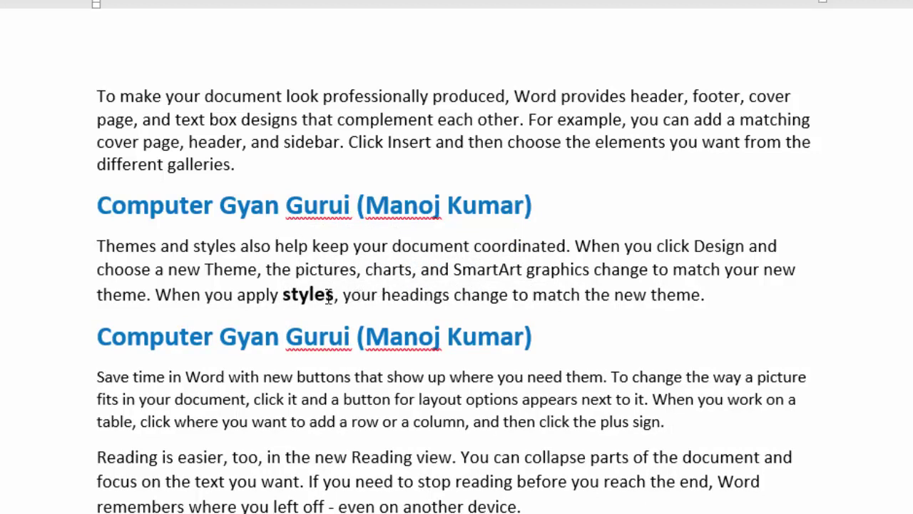
{"action": "key", "text": "Left"}
{"action": "key", "text": "Left"}
{"action": "key", "text": "Left"}
{"action": "key", "text": "ctrl+space"}
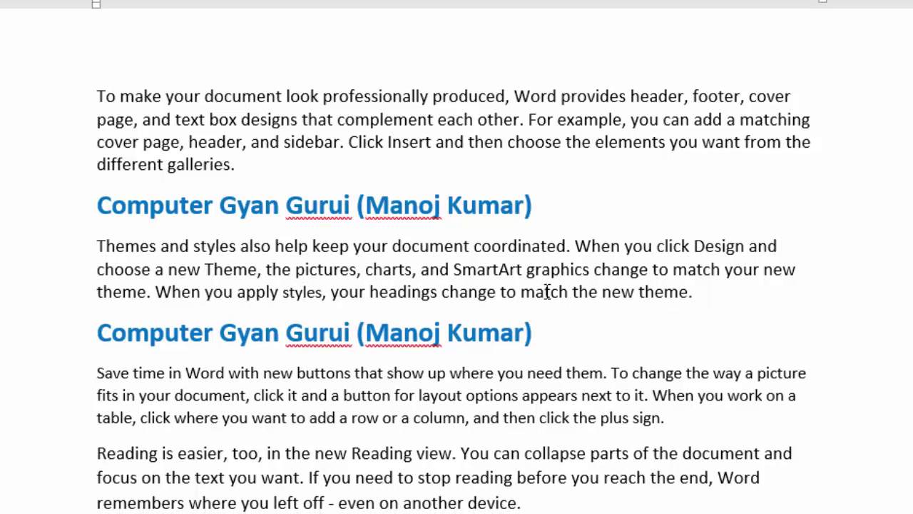
{"action": "left_click", "coordinate": [545, 291]}
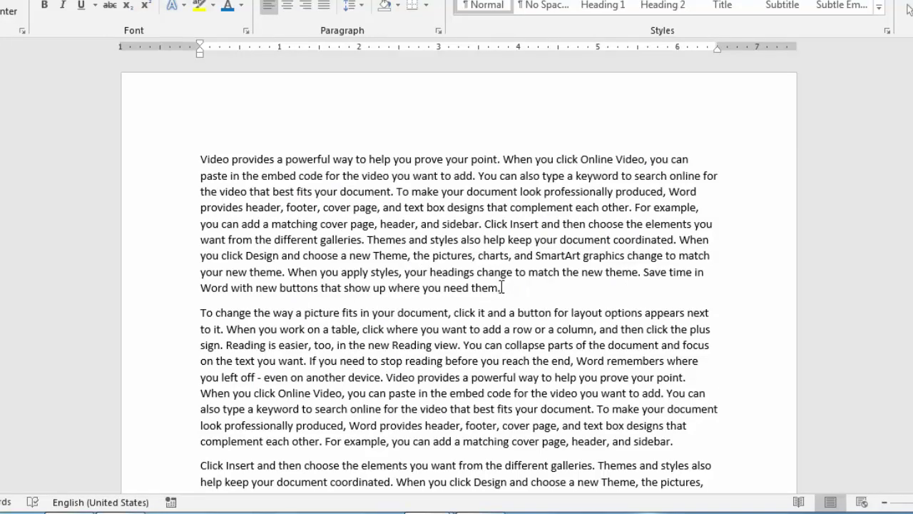
- Scroll down through the sample-text document to locate the page containing the table
{"action": "scroll", "coordinate": [502, 287], "scroll_direction": "down", "scroll_amount": 2}
{"action": "scroll", "coordinate": [501, 287], "scroll_direction": "down", "scroll_amount": 5}
{"action": "scroll", "coordinate": [501, 288], "scroll_direction": "down", "scroll_amount": 5}
{"action": "scroll", "coordinate": [501, 289], "scroll_direction": "down", "scroll_amount": 5}
{"action": "scroll", "coordinate": [502, 289], "scroll_direction": "down", "scroll_amount": 3}
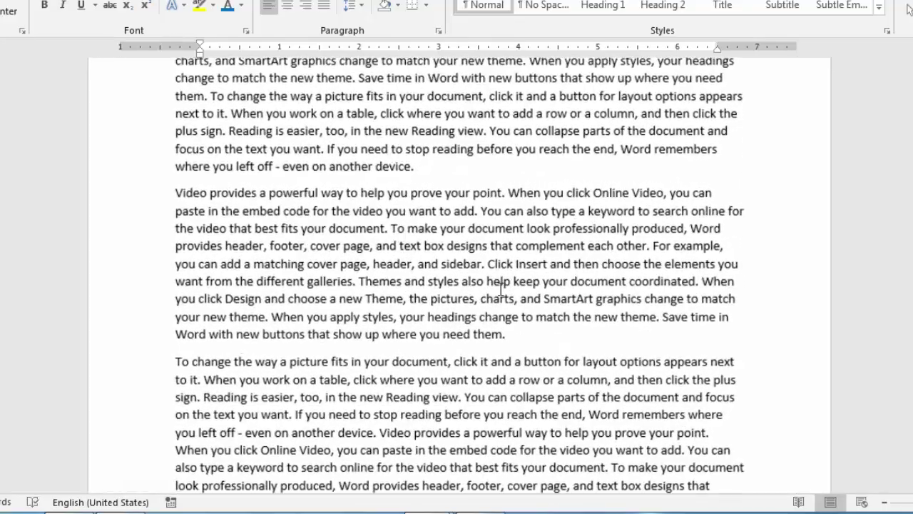
{"action": "scroll", "coordinate": [502, 289], "scroll_direction": "down", "scroll_amount": 3}
{"action": "scroll", "coordinate": [501, 289], "scroll_direction": "down", "scroll_amount": 3}
{"action": "scroll", "coordinate": [501, 289], "scroll_direction": "down", "scroll_amount": 3}
{"action": "scroll", "coordinate": [502, 288], "scroll_direction": "down", "scroll_amount": 2}
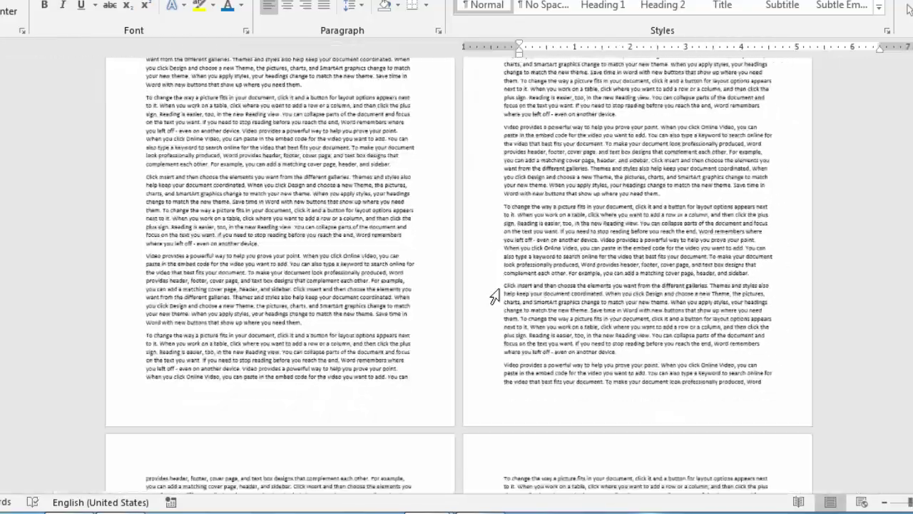
{"action": "scroll", "coordinate": [497, 294], "scroll_direction": "down", "scroll_amount": 2}
{"action": "scroll", "coordinate": [495, 298], "scroll_direction": "down", "scroll_amount": 1}
{"action": "scroll", "coordinate": [495, 297], "scroll_direction": "down", "scroll_amount": 2}
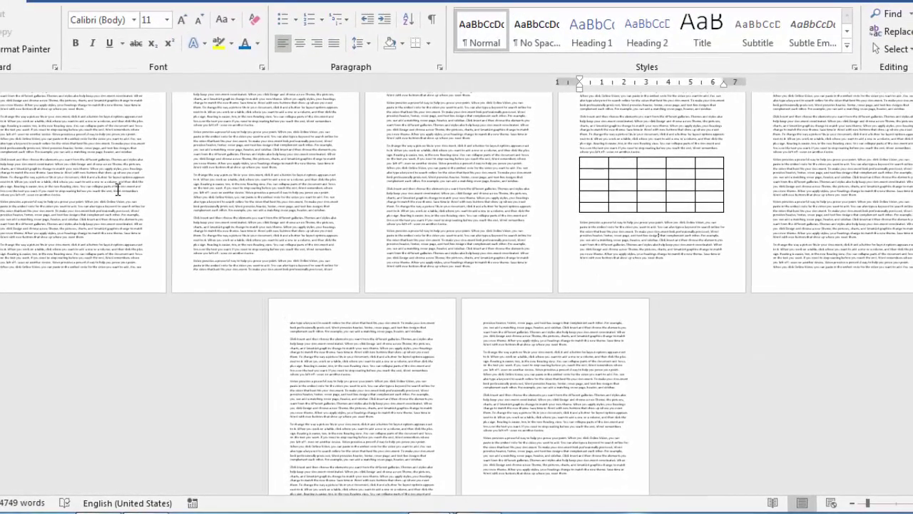
{"action": "scroll", "coordinate": [275, 225], "scroll_direction": "up", "scroll_amount": 1}
{"action": "scroll", "coordinate": [276, 226], "scroll_direction": "up", "scroll_amount": 1}
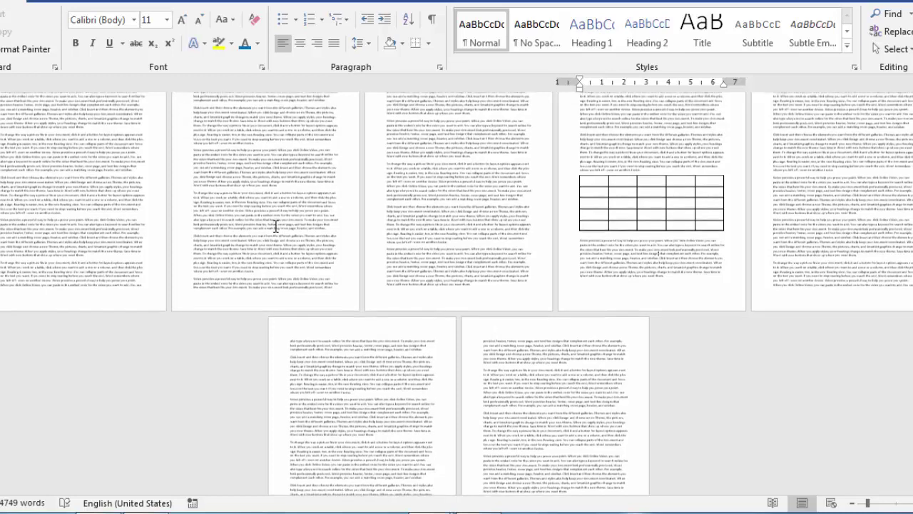
{"action": "scroll", "coordinate": [276, 225], "scroll_direction": "up", "scroll_amount": 1}
{"action": "scroll", "coordinate": [276, 225], "scroll_direction": "up", "scroll_amount": 1}
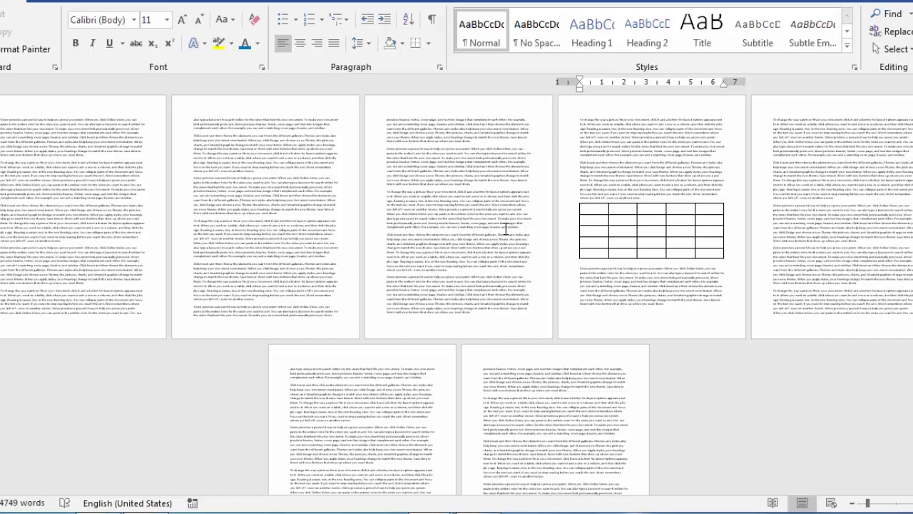
{"action": "mouse_move", "coordinate": [590, 212]}
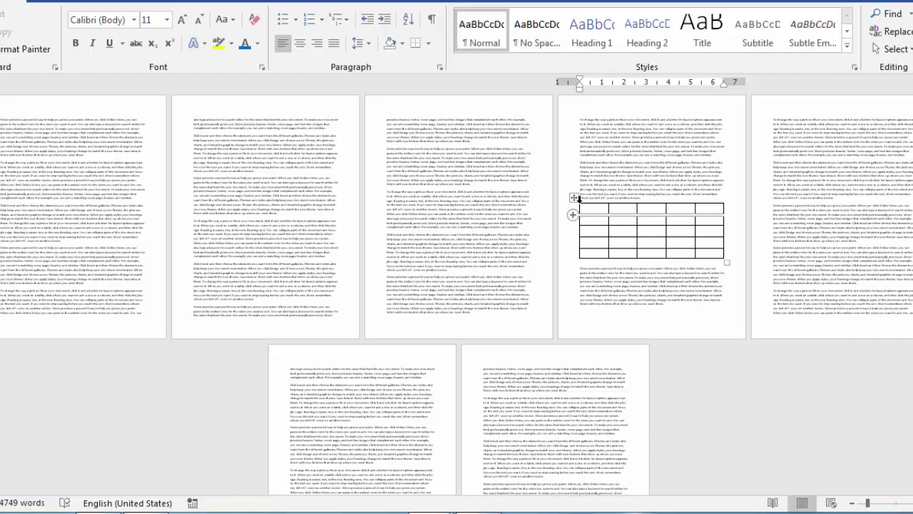
{"action": "mouse_move", "coordinate": [600, 191]}
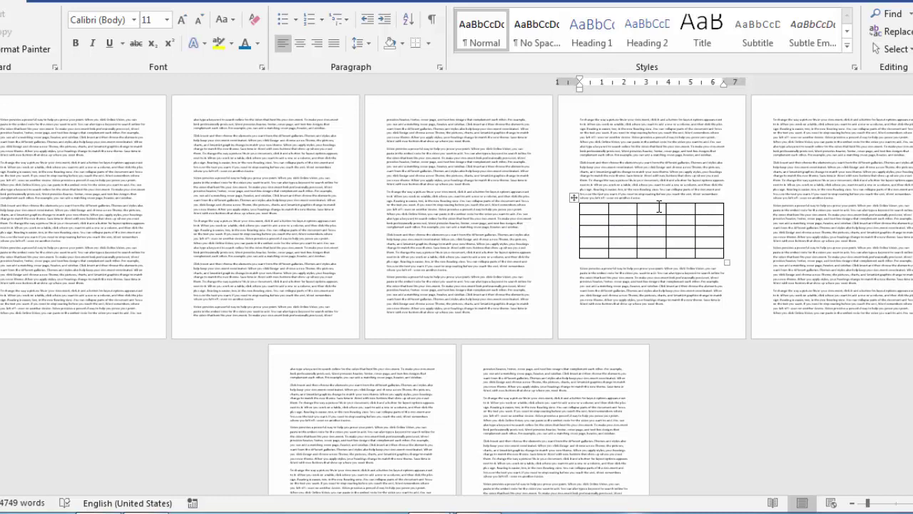
{"action": "left_click", "coordinate": [575, 198]}
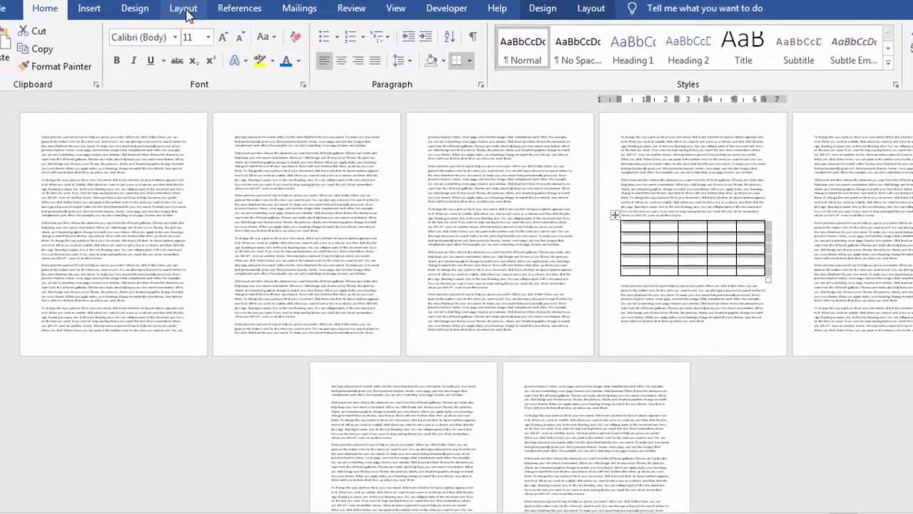
{"action": "left_click", "coordinate": [184, 12]}
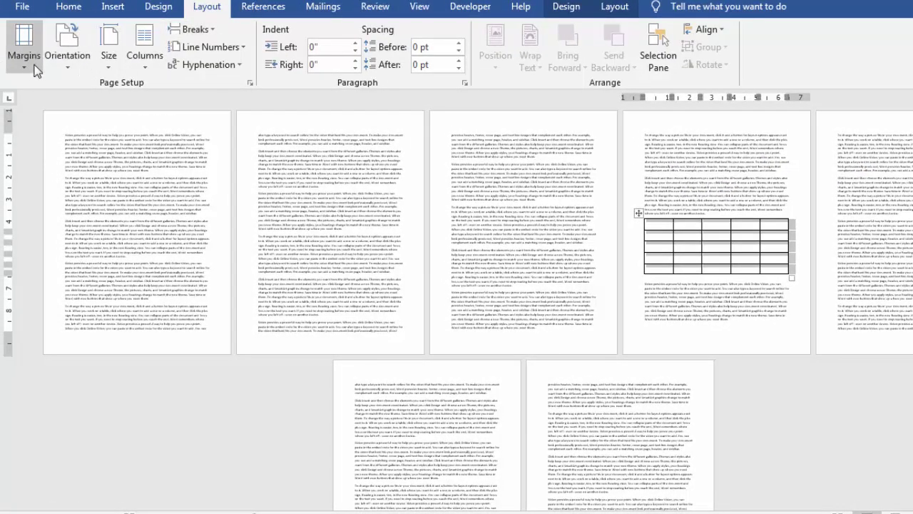
{"action": "left_click", "coordinate": [26, 64]}
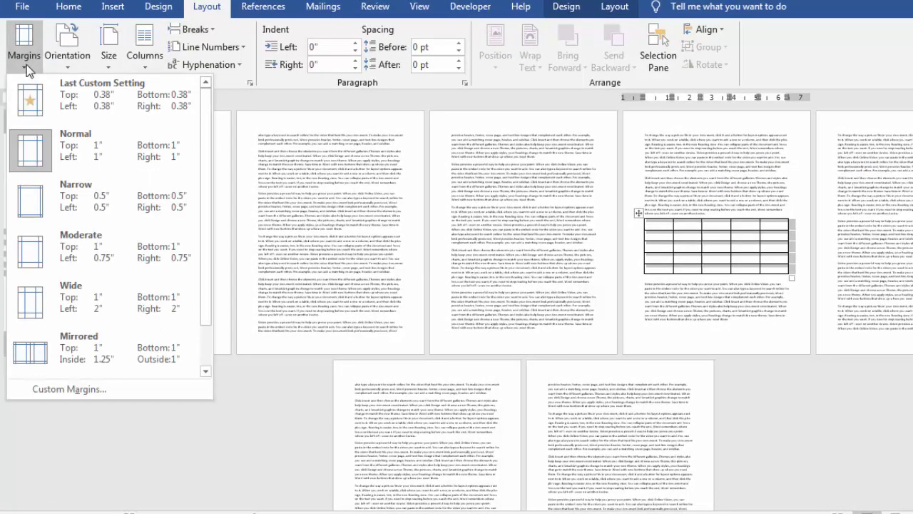
{"action": "left_click", "coordinate": [82, 385]}
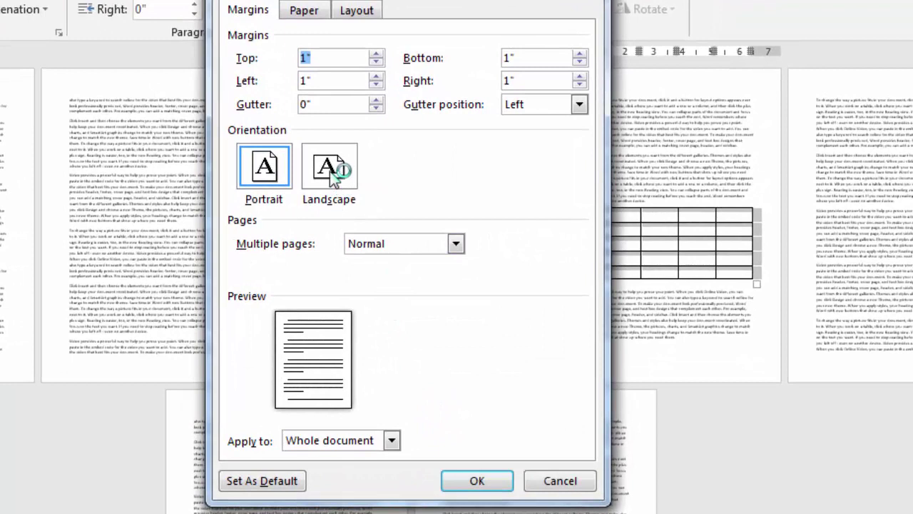
{"action": "left_click", "coordinate": [333, 176]}
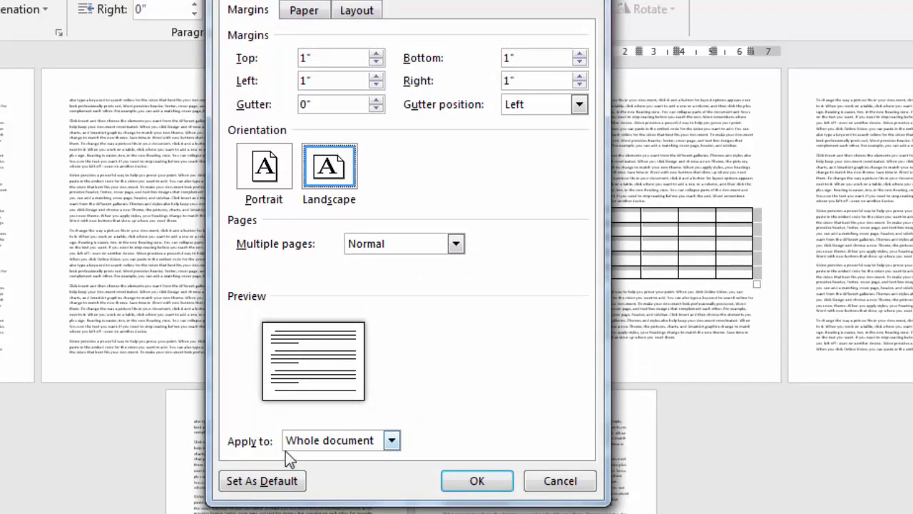
{"action": "left_click", "coordinate": [391, 438]}
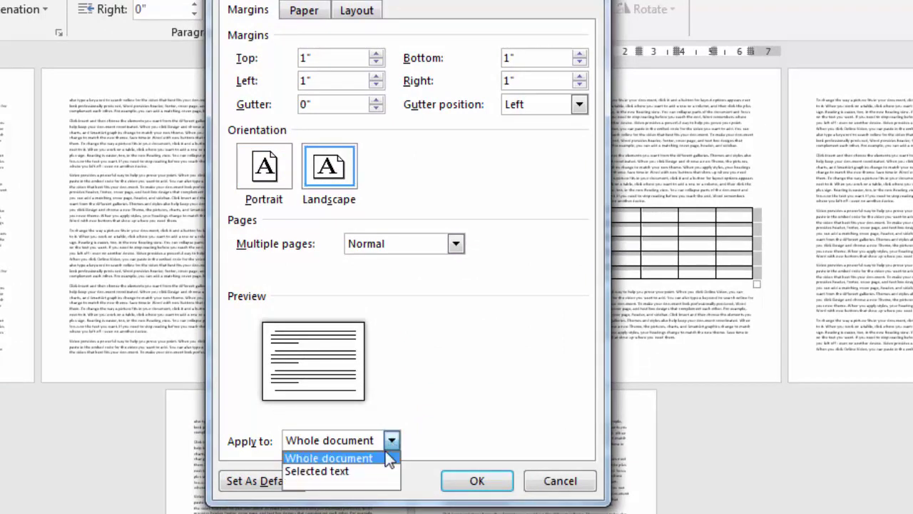
{"action": "left_click", "coordinate": [335, 473]}
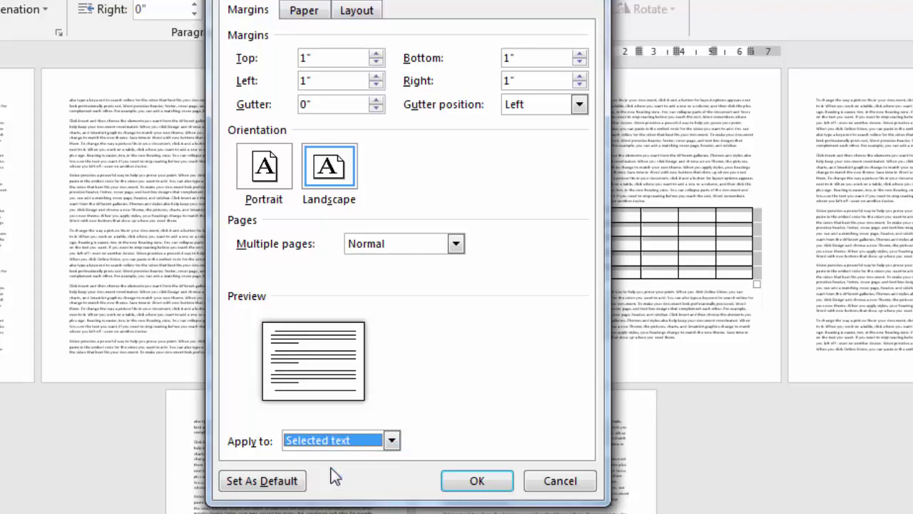
{"action": "left_click", "coordinate": [473, 480]}
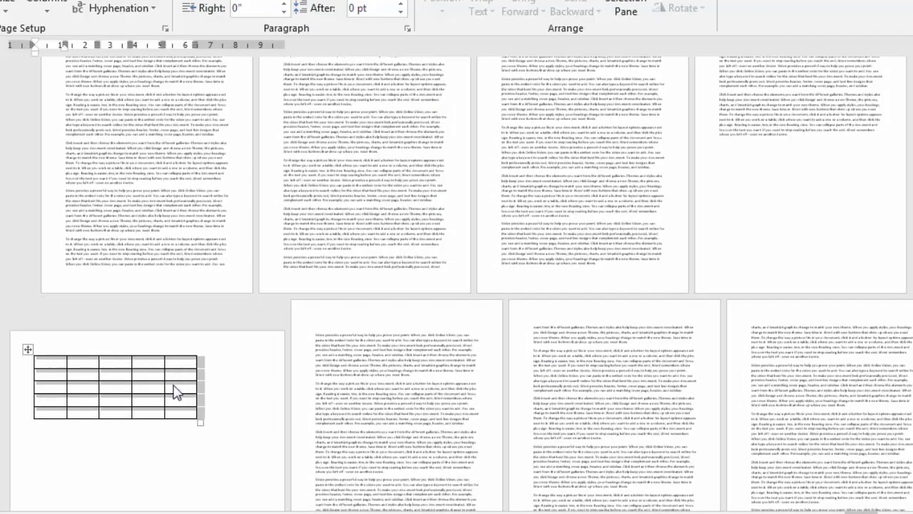
{"action": "left_click", "coordinate": [226, 417]}
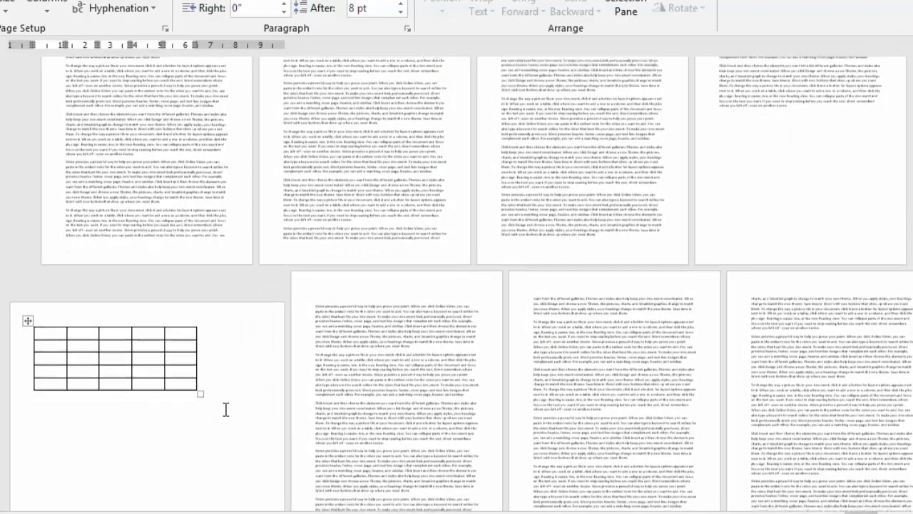
{"action": "scroll", "coordinate": [225, 408], "scroll_direction": "down", "scroll_amount": 1}
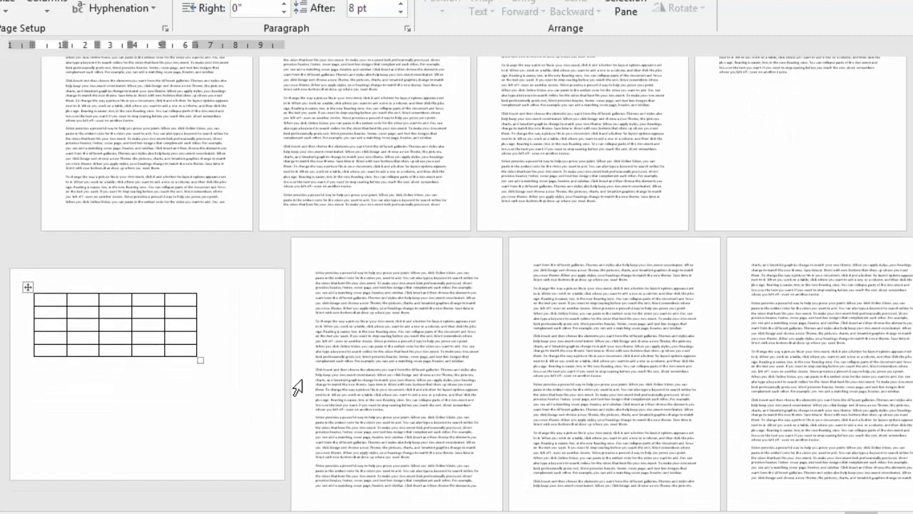
{"action": "scroll", "coordinate": [592, 299], "scroll_direction": "up", "scroll_amount": 1}
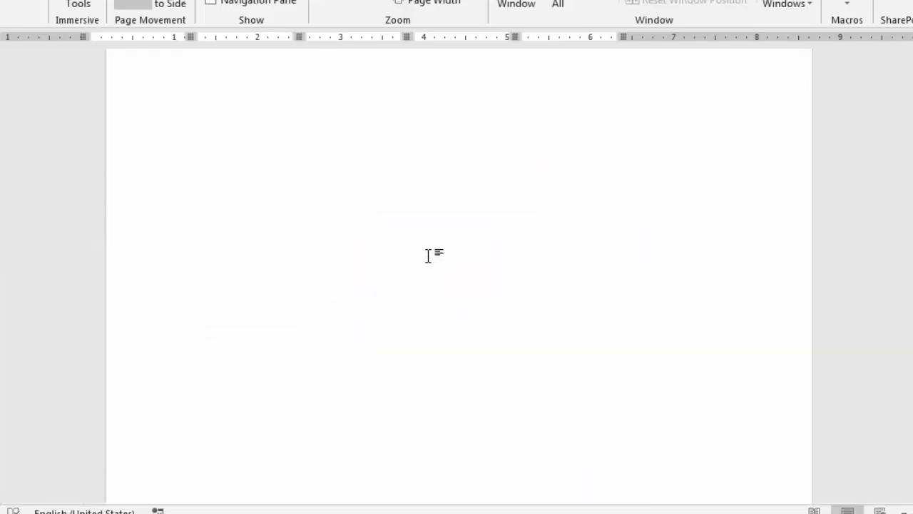
- Scroll down and place the insertion point at the end of the paragraph ending 'where you need them.'
{"action": "scroll", "coordinate": [430, 256], "scroll_direction": "down", "scroll_amount": 5}
{"action": "scroll", "coordinate": [430, 256], "scroll_direction": "down", "scroll_amount": 5}
{"action": "scroll", "coordinate": [430, 255], "scroll_direction": "down", "scroll_amount": 5}
{"action": "scroll", "coordinate": [430, 255], "scroll_direction": "down", "scroll_amount": 5}
{"action": "scroll", "coordinate": [430, 255], "scroll_direction": "down", "scroll_amount": 3}
{"action": "scroll", "coordinate": [430, 255], "scroll_direction": "up", "scroll_amount": 3}
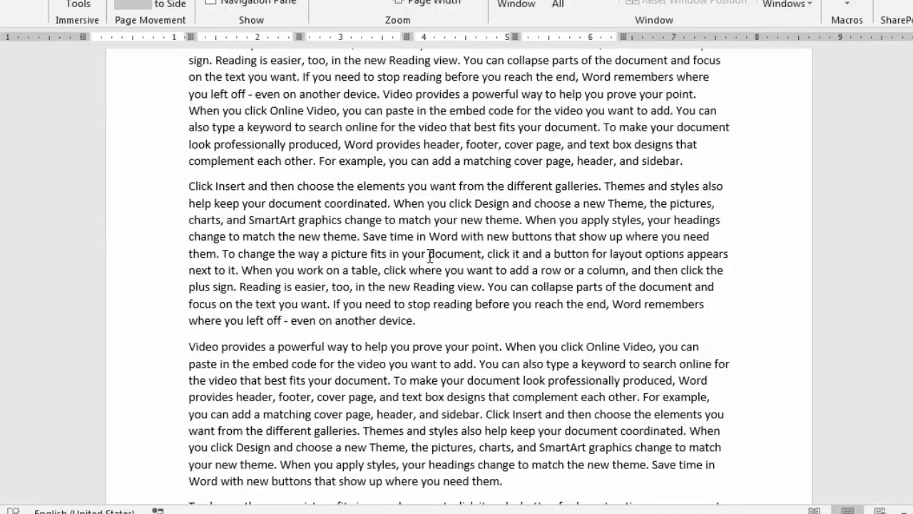
{"action": "scroll", "coordinate": [431, 255], "scroll_direction": "down", "scroll_amount": 5}
{"action": "scroll", "coordinate": [431, 255], "scroll_direction": "up", "scroll_amount": 1}
{"action": "scroll", "coordinate": [430, 255], "scroll_direction": "down", "scroll_amount": 4}
{"action": "scroll", "coordinate": [431, 256], "scroll_direction": "down", "scroll_amount": 3}
{"action": "scroll", "coordinate": [431, 256], "scroll_direction": "down", "scroll_amount": 4}
{"action": "scroll", "coordinate": [430, 255], "scroll_direction": "down", "scroll_amount": 1}
{"action": "scroll", "coordinate": [430, 255], "scroll_direction": "down", "scroll_amount": 3}
{"action": "scroll", "coordinate": [431, 255], "scroll_direction": "down", "scroll_amount": 4}
{"action": "scroll", "coordinate": [430, 255], "scroll_direction": "down", "scroll_amount": 3}
{"action": "scroll", "coordinate": [430, 256], "scroll_direction": "down", "scroll_amount": 4}
{"action": "scroll", "coordinate": [430, 255], "scroll_direction": "down", "scroll_amount": 4}
{"action": "scroll", "coordinate": [430, 255], "scroll_direction": "down", "scroll_amount": 4}
{"action": "scroll", "coordinate": [430, 255], "scroll_direction": "up", "scroll_amount": 1}
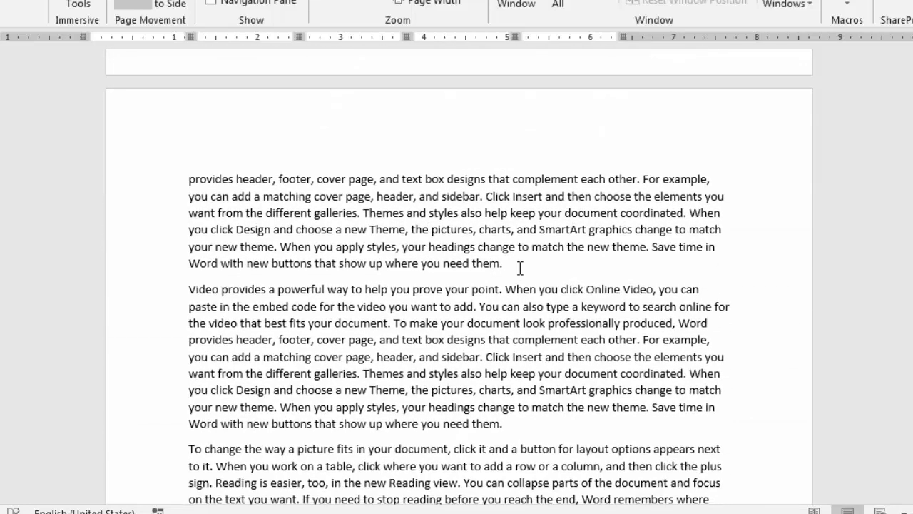
{"action": "left_click", "coordinate": [520, 266]}
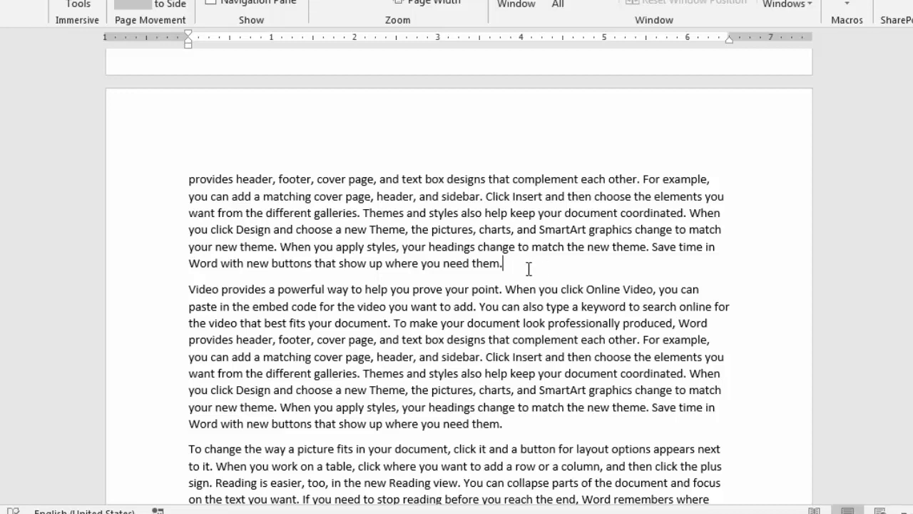
{"action": "scroll", "coordinate": [526, 267], "scroll_direction": "down", "scroll_amount": 2}
{"action": "left_click", "coordinate": [521, 300]}
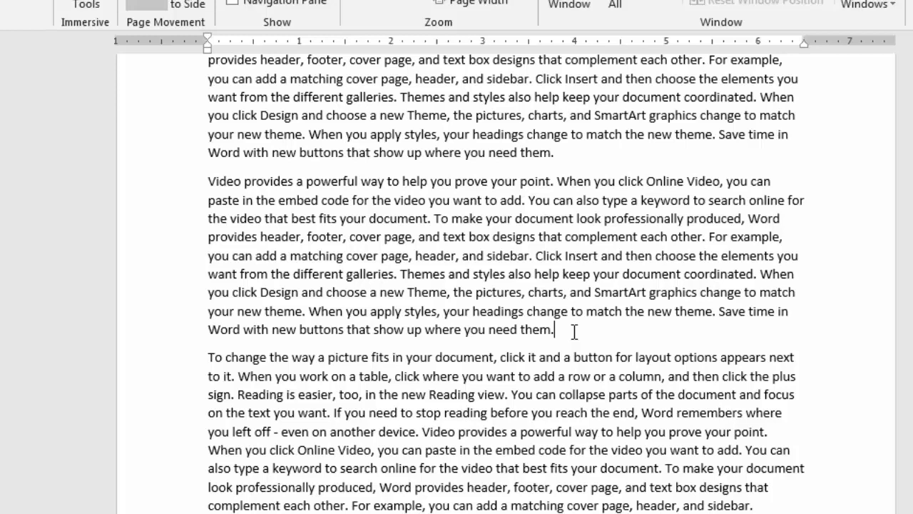
- Type a dotted line of periods after 'need them.' and bookmark that spot as 'my'
{"action": "type", "text": "........................"}
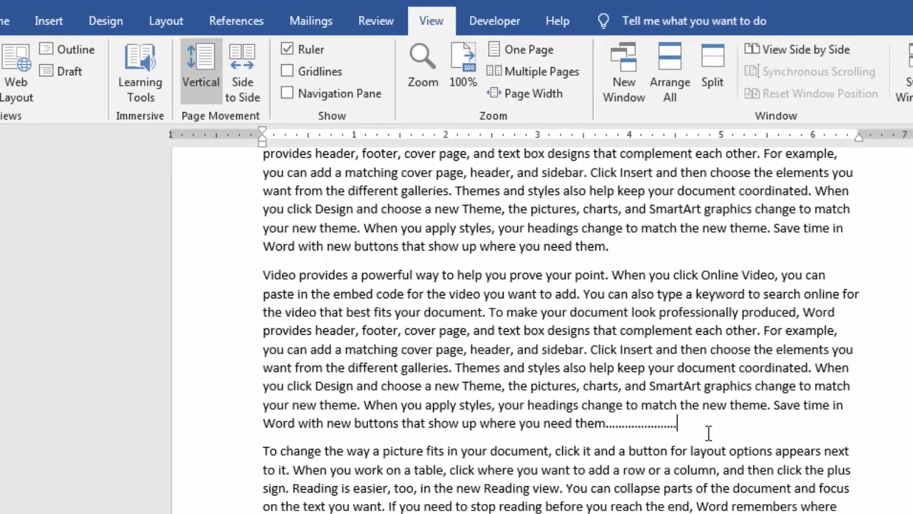
{"action": "left_click", "coordinate": [47, 21]}
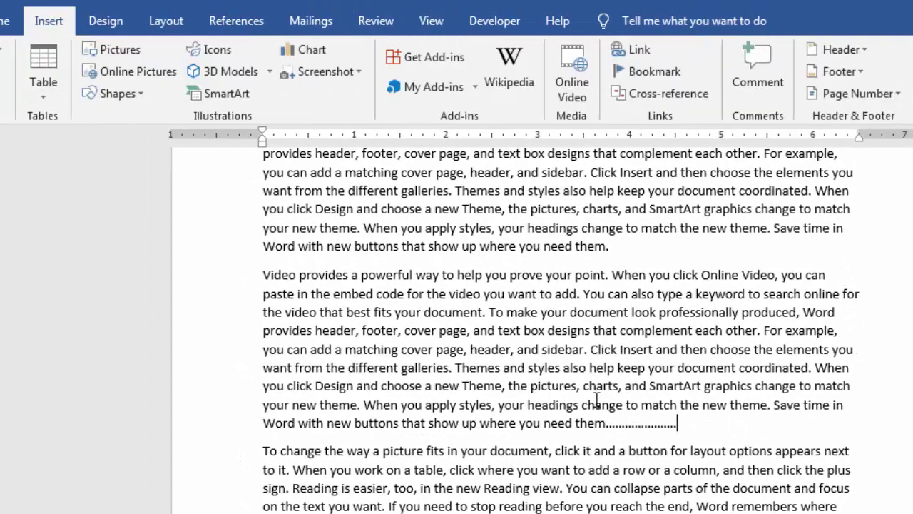
{"action": "left_click", "coordinate": [663, 71]}
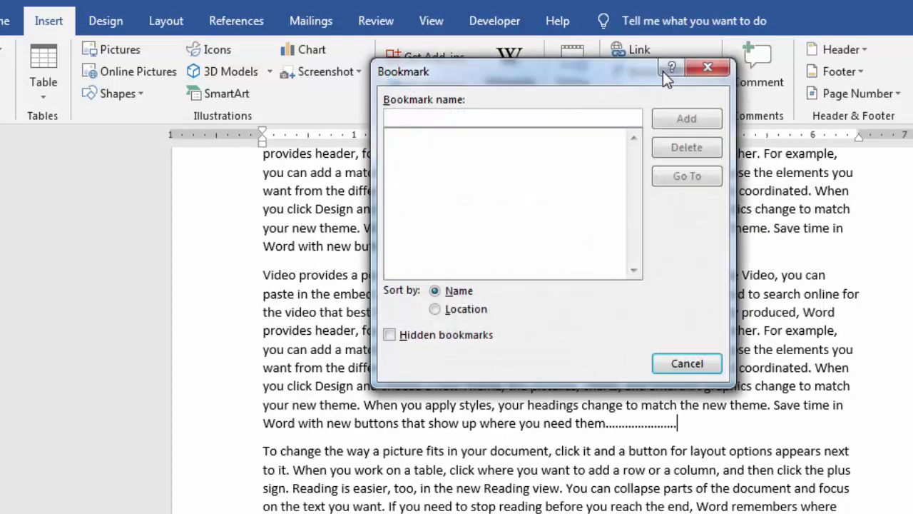
{"action": "type", "text": "my"}
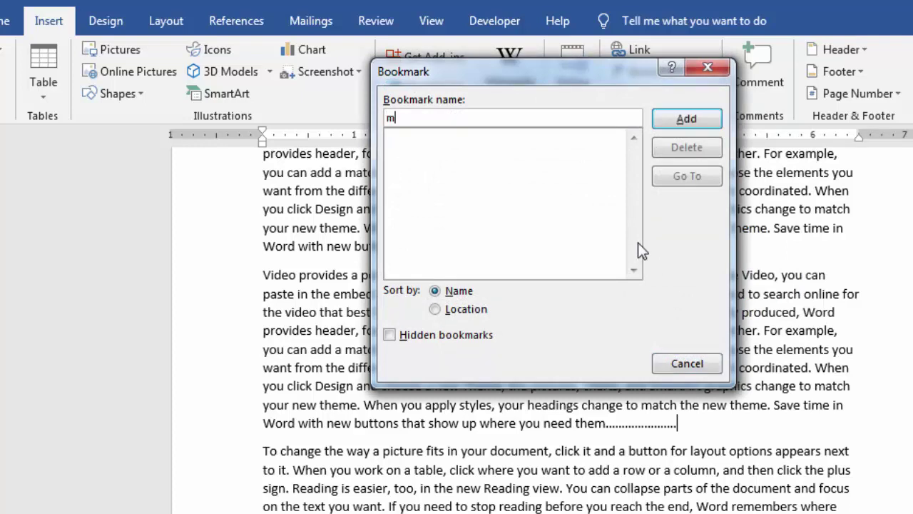
{"action": "left_click", "coordinate": [687, 120]}
- From the top of the document, use Go To (Ctrl+G) to jump back to bookmark 'my'
{"action": "left_click", "coordinate": [704, 288]}
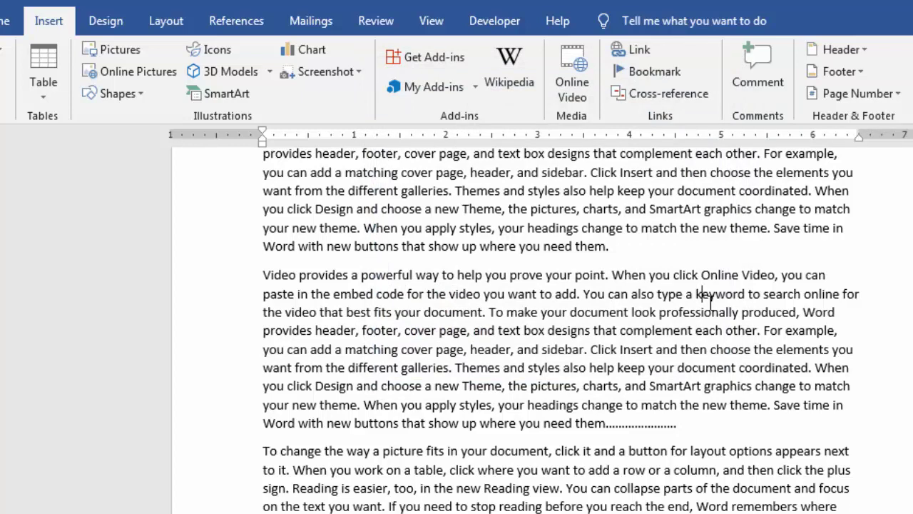
{"action": "key", "text": "ctrl+Home"}
{"action": "left_click", "coordinate": [507, 264]}
{"action": "key", "text": "ctrl+g"}
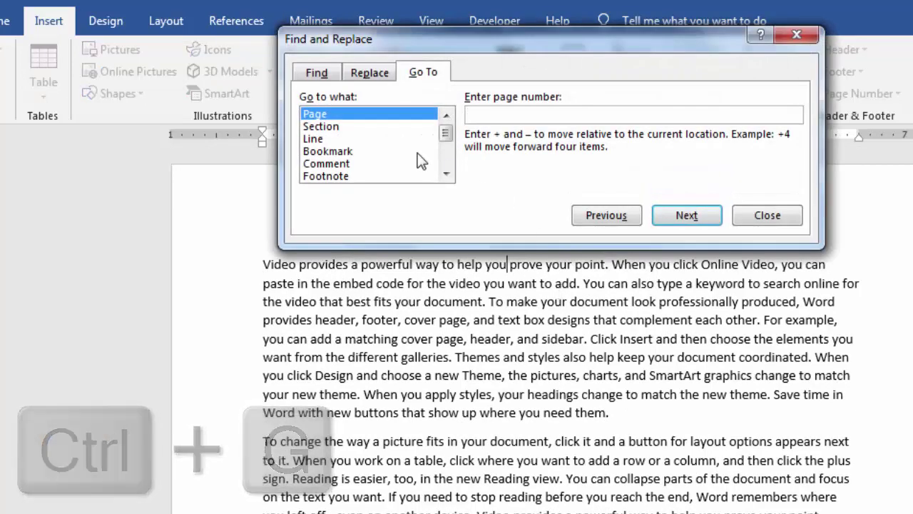
{"action": "left_click", "coordinate": [351, 151]}
{"action": "left_click", "coordinate": [794, 115]}
{"action": "left_click", "coordinate": [797, 117]}
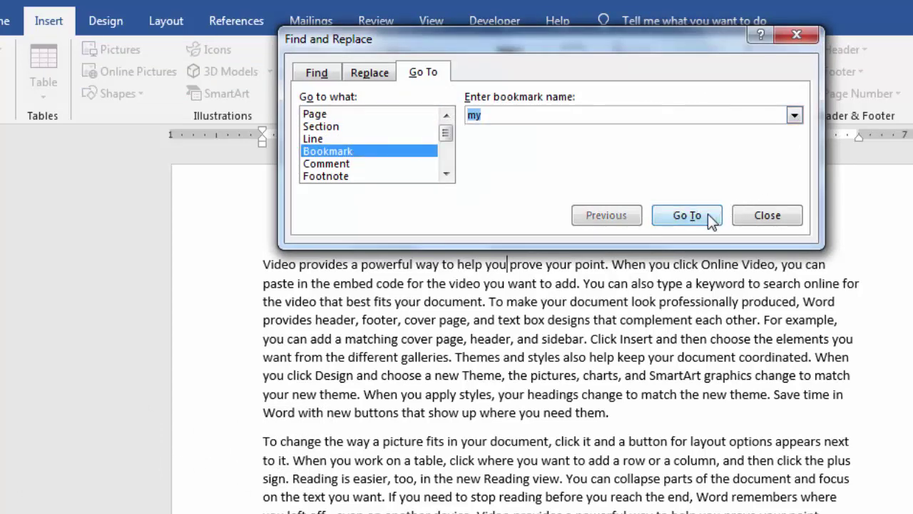
{"action": "left_click", "coordinate": [709, 214]}
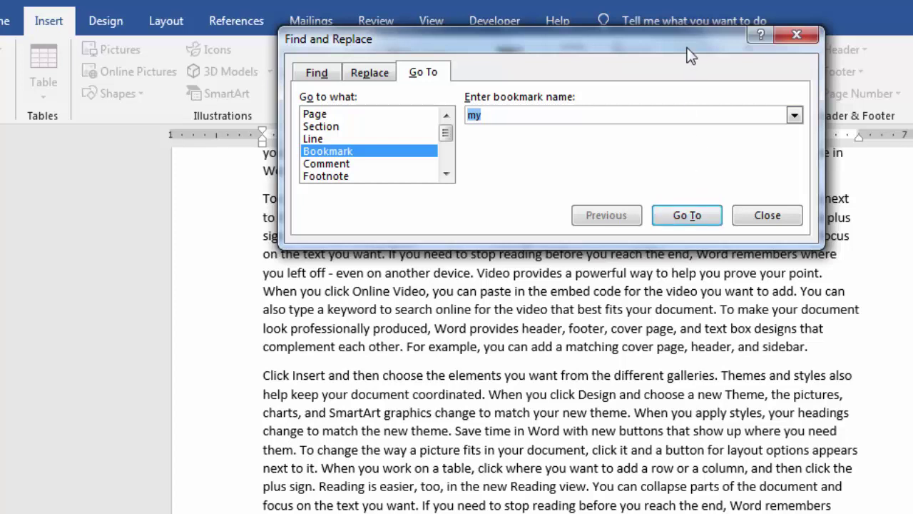
{"action": "left_click_drag", "start_coordinate": [691, 57], "coordinate": [687, 318]}
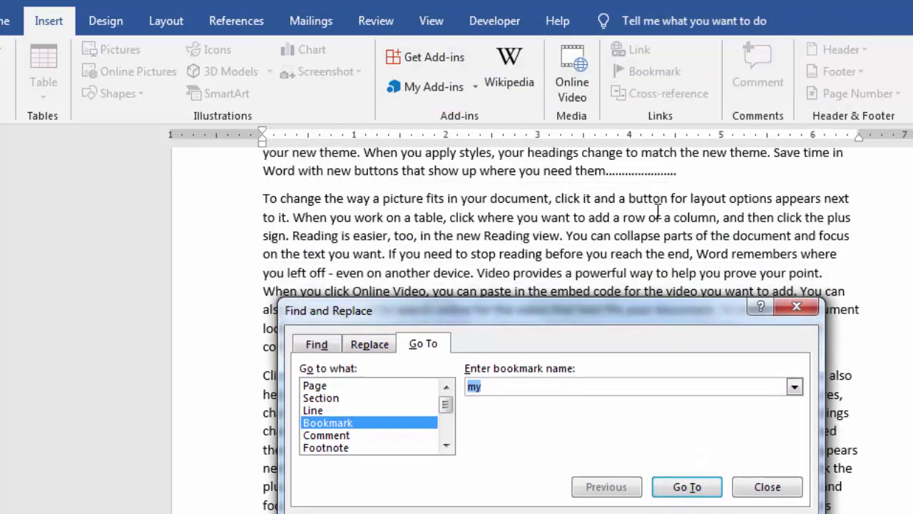
{"action": "left_click", "coordinate": [762, 492]}
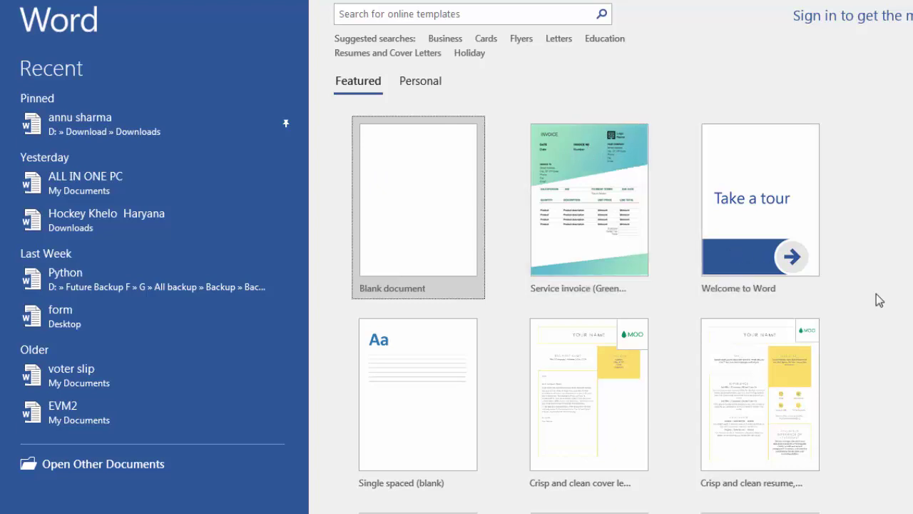
- Choose the Blank document tile on the start screen
{"action": "left_click", "coordinate": [397, 221]}
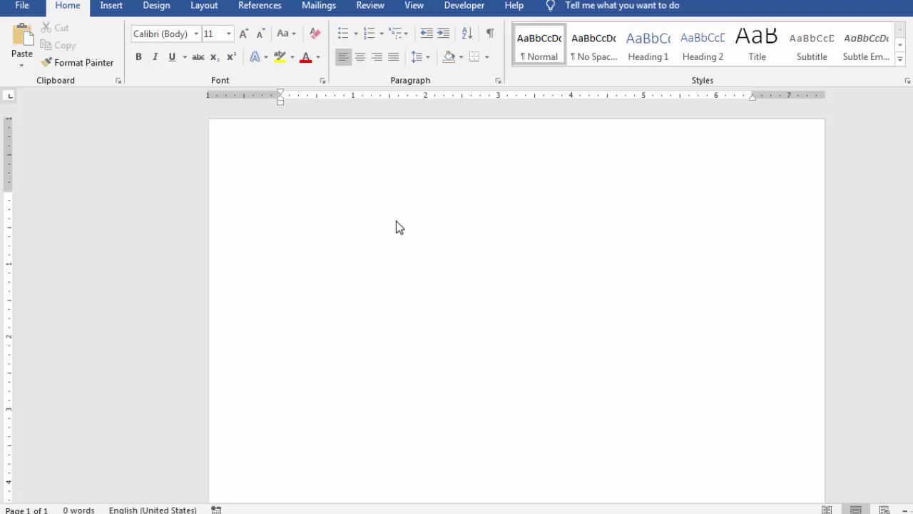
- In Options > General, uncheck 'Show the Start screen when this application starts' and apply
{"action": "left_click", "coordinate": [21, 6]}
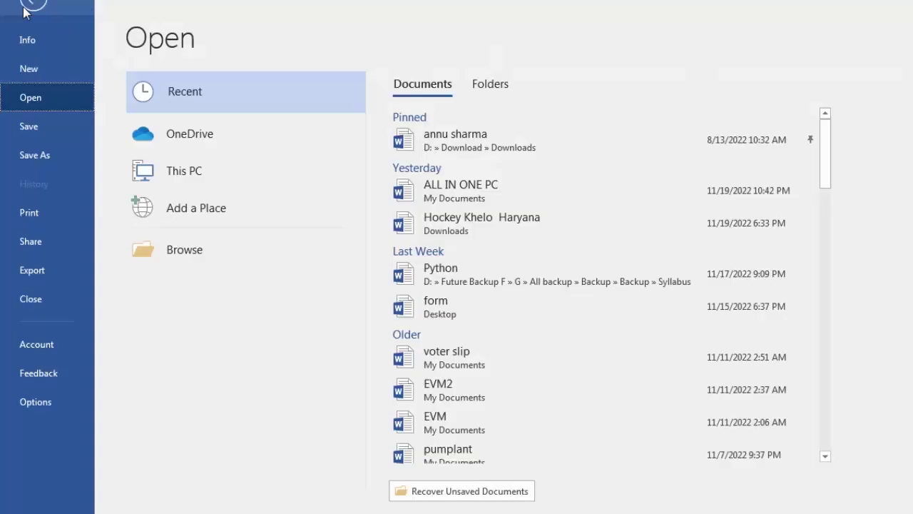
{"action": "left_click", "coordinate": [32, 404]}
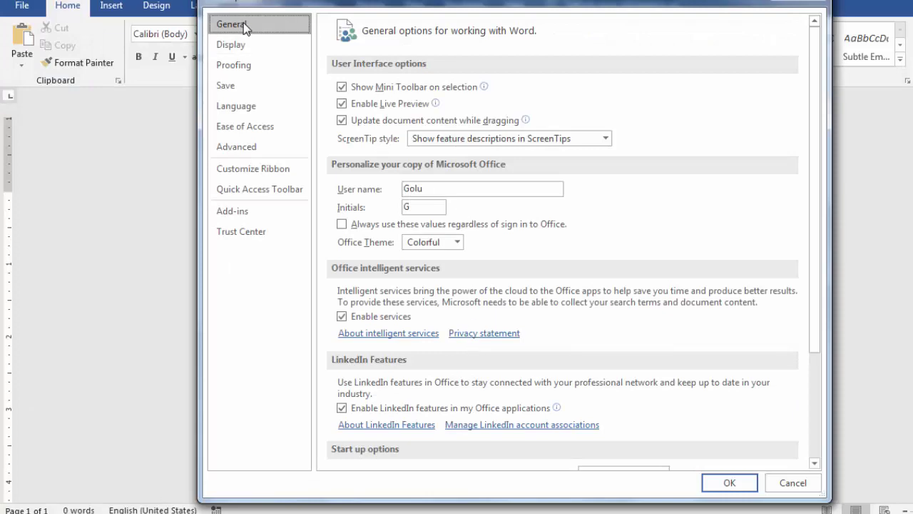
{"action": "scroll", "coordinate": [448, 324], "scroll_direction": "down", "scroll_amount": 3}
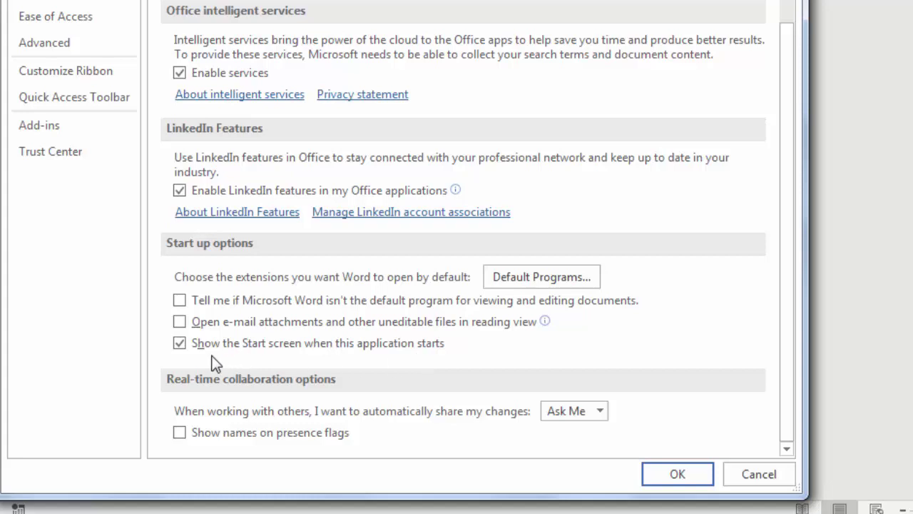
{"action": "left_click", "coordinate": [183, 345]}
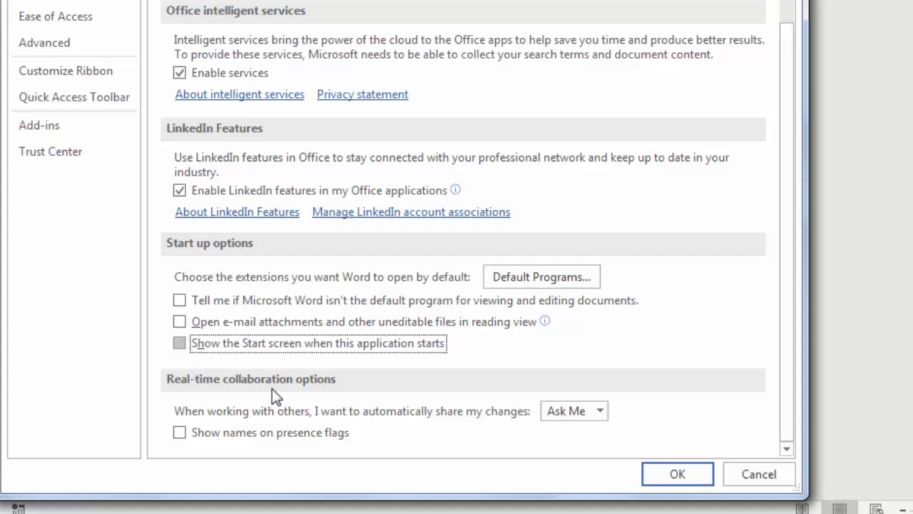
{"action": "left_click", "coordinate": [664, 474]}
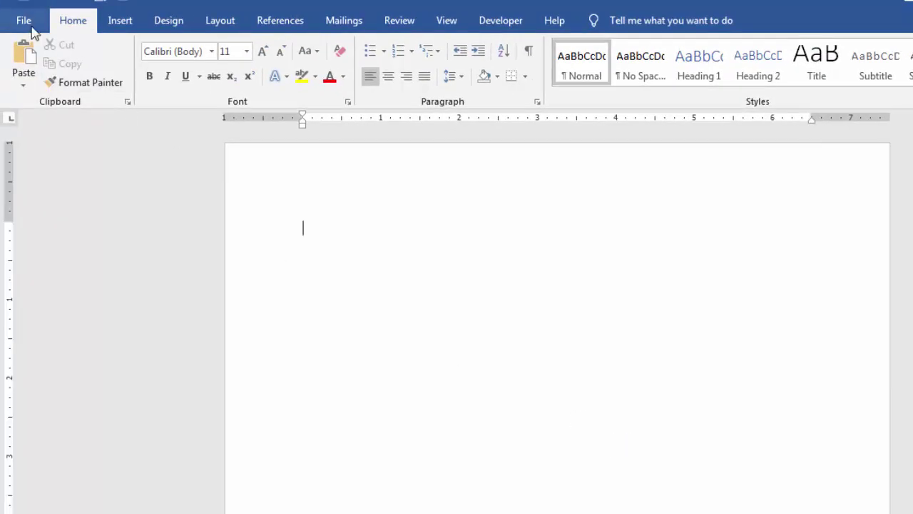
- In Options > General, recheck 'Show the Start screen when this application starts'
{"action": "left_click", "coordinate": [31, 25]}
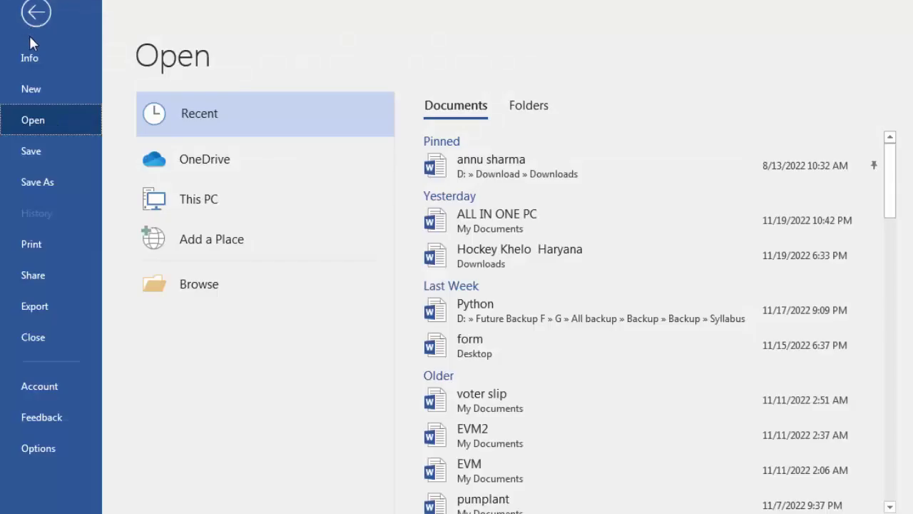
{"action": "left_click", "coordinate": [31, 92]}
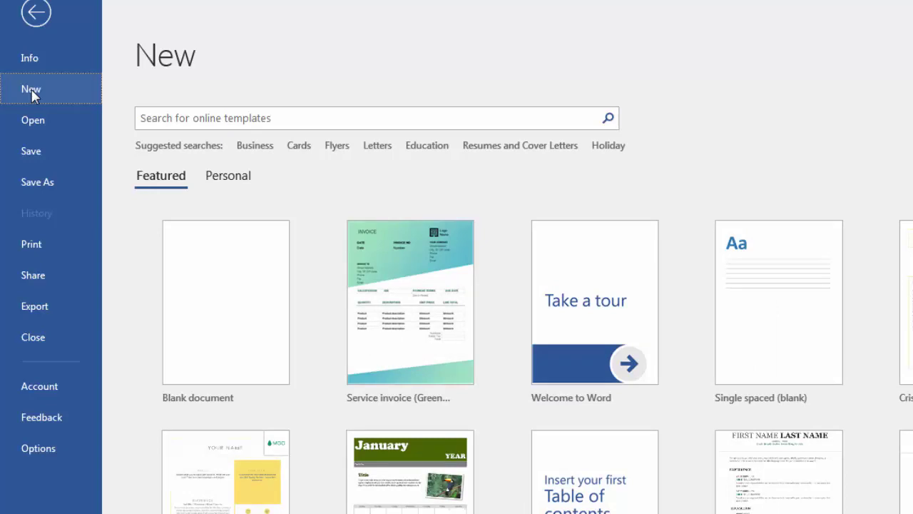
{"action": "left_click", "coordinate": [45, 452]}
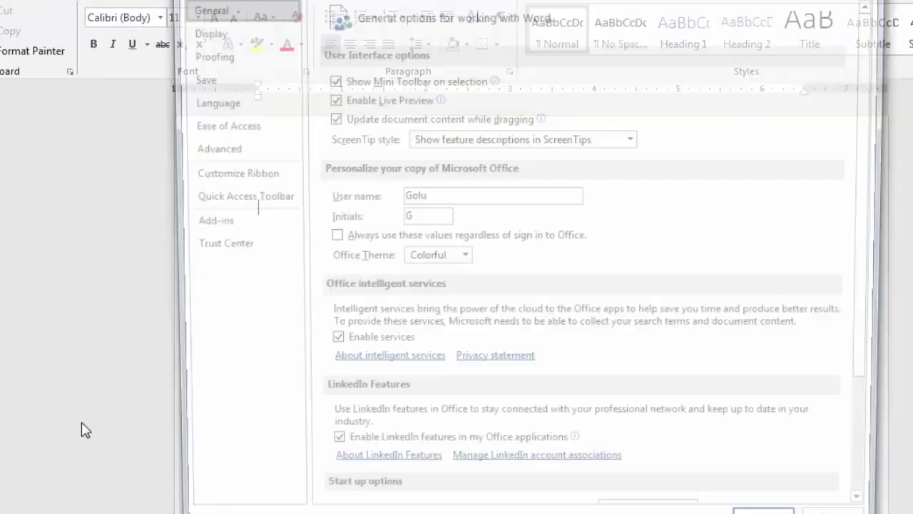
{"action": "scroll", "coordinate": [376, 246], "scroll_direction": "down", "scroll_amount": 5}
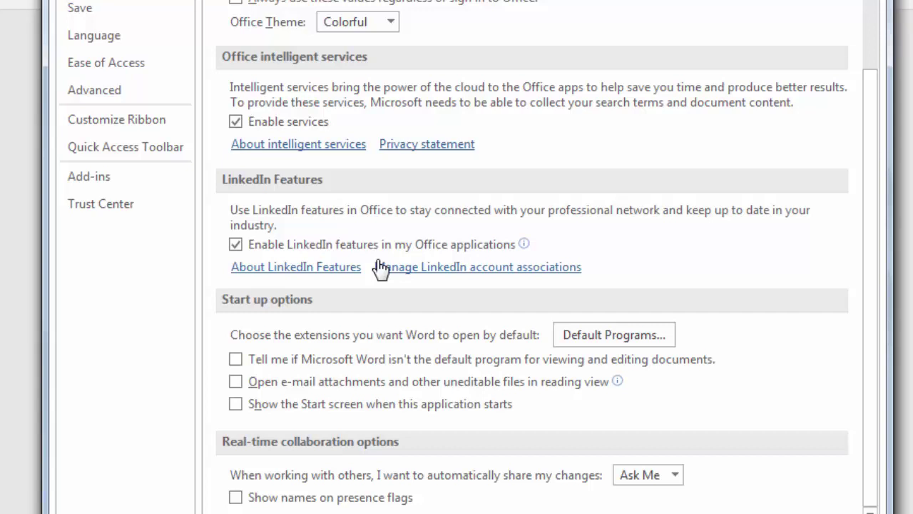
{"action": "left_click", "coordinate": [235, 404]}
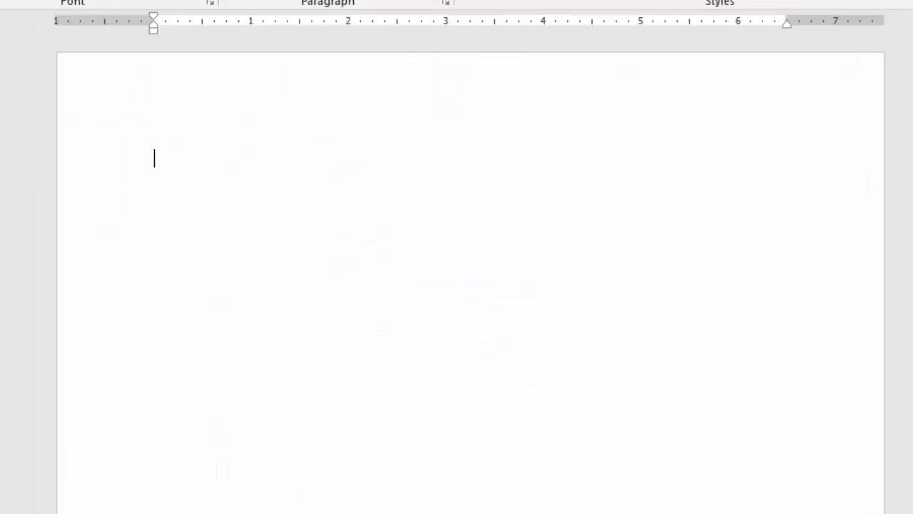